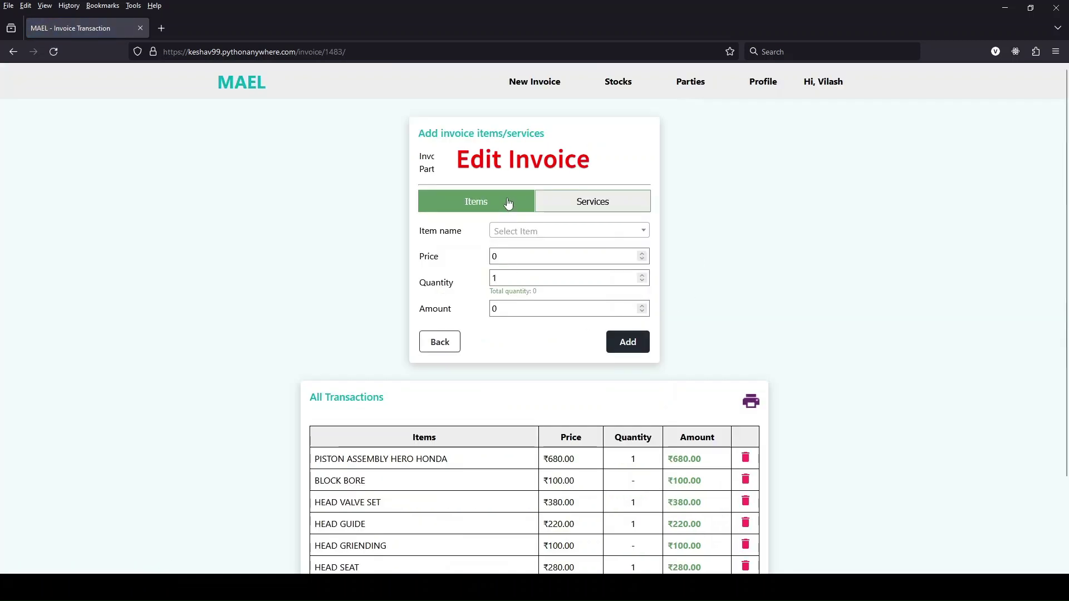
# Review the items listed in the open invoice's transactions and return to the invoice overview.
pyautogui.scroll(-3, 456, 377)
pyautogui.moveTo(319, 350); pyautogui.dragTo(388, 452)
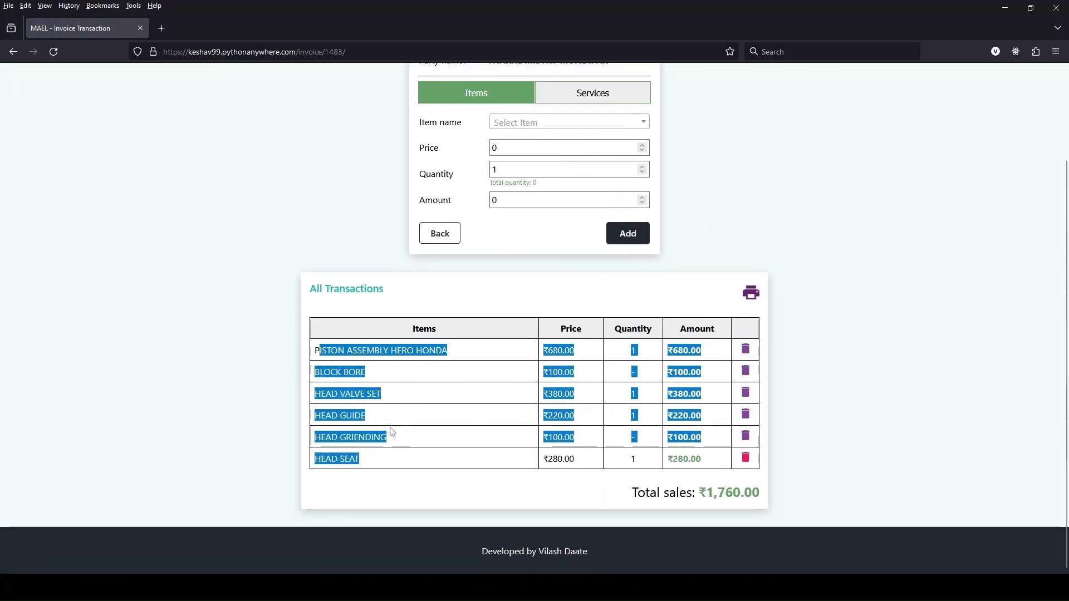
pyautogui.click(440, 246)
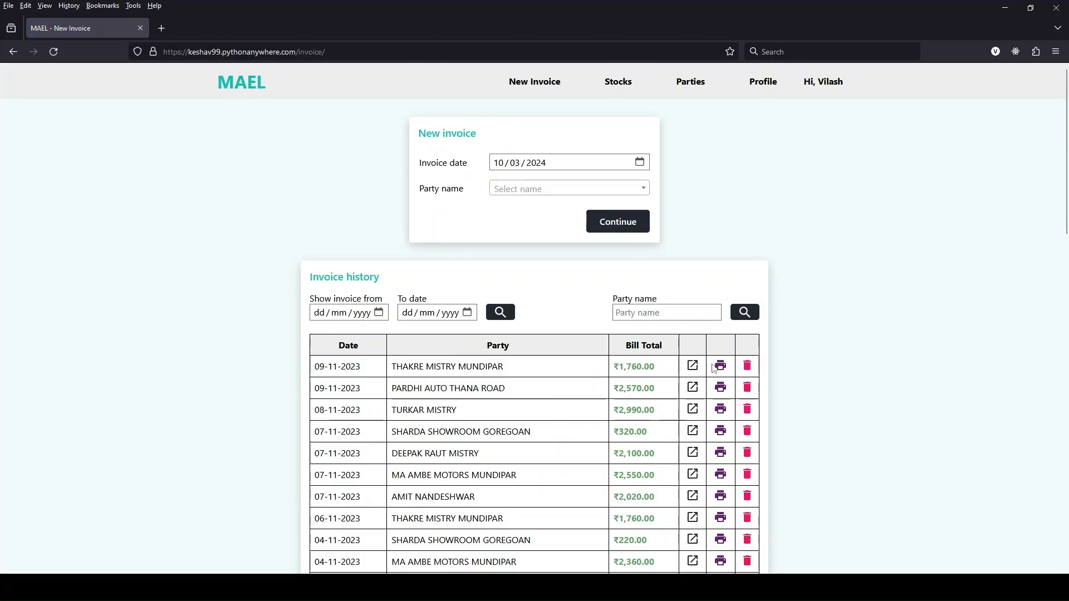
# View the print preview of the first invoice in the history and close it without saving.
pyautogui.click(718, 367)
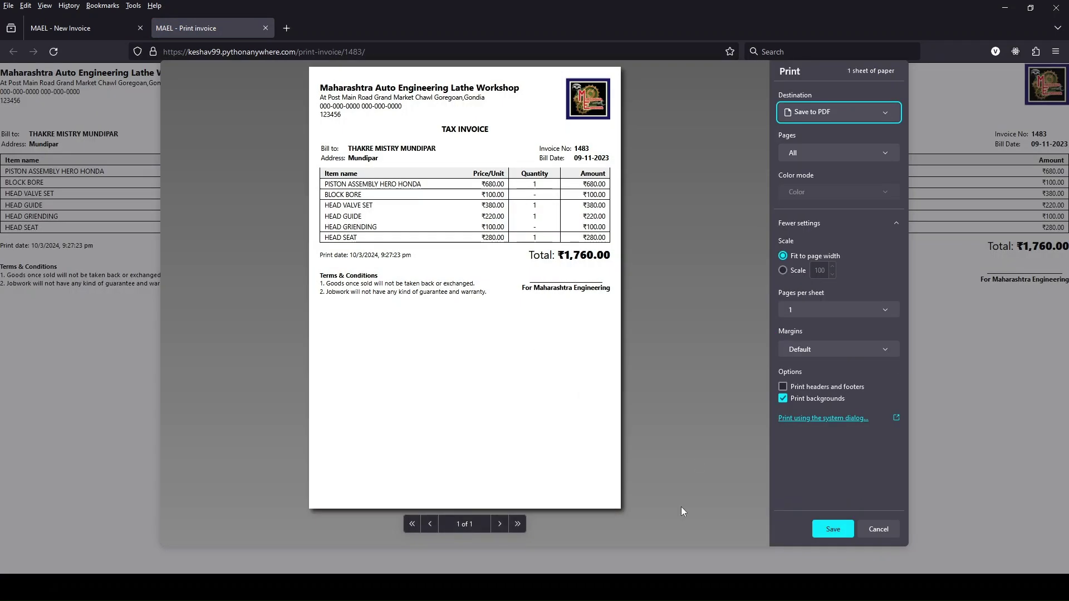
pyautogui.click(879, 529)
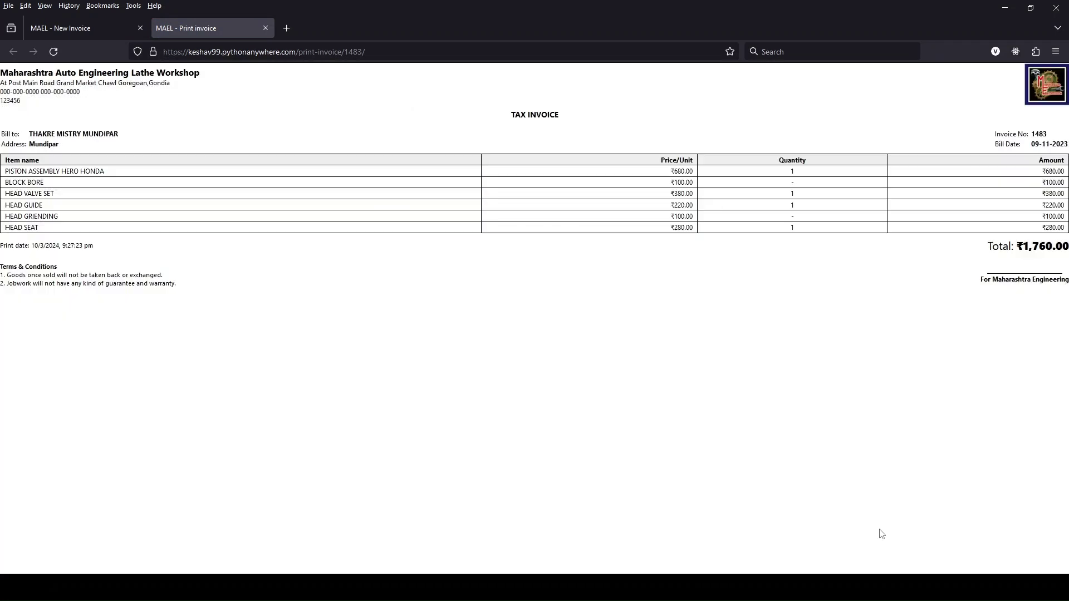
pyautogui.middleClick(182, 21)
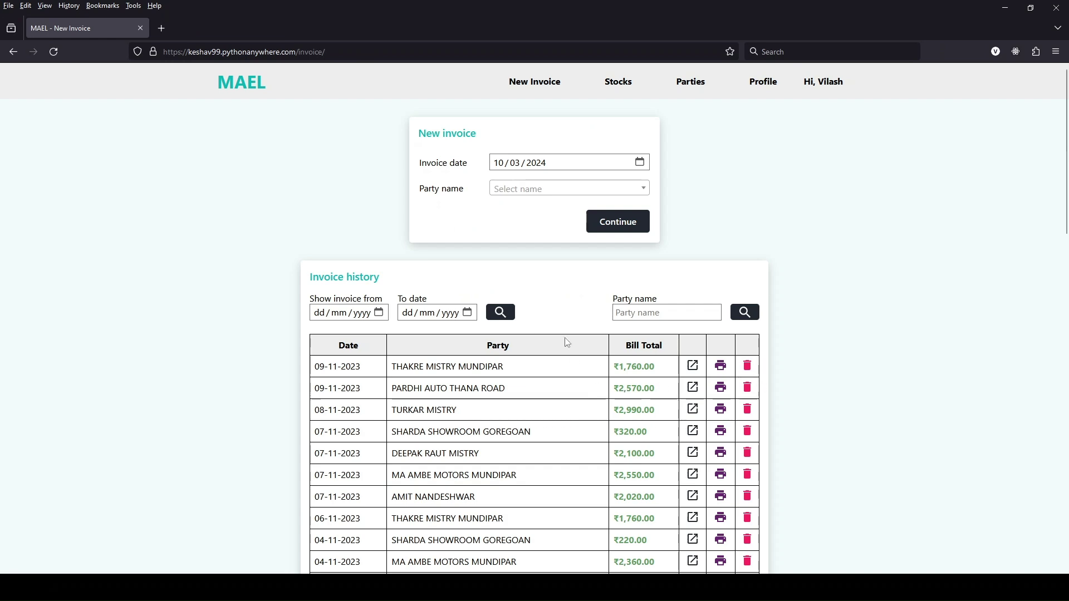
# Check the total sales below the invoice history, view page 2 of the list and return to page 1.
pyautogui.scroll(-15, 567, 342)
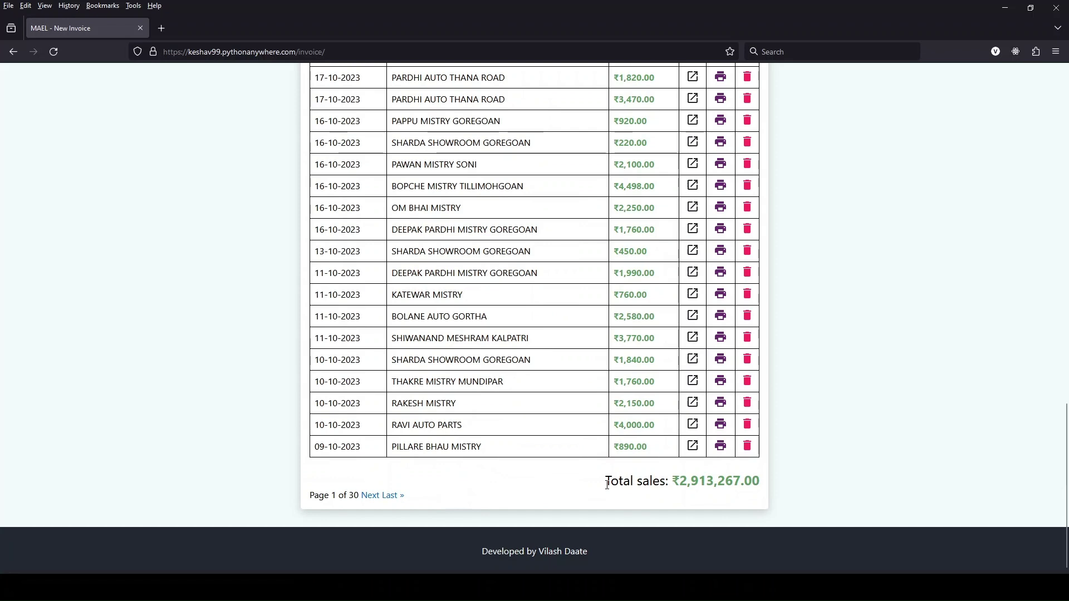
pyautogui.moveTo(607, 485); pyautogui.dragTo(745, 482)
pyautogui.click(430, 499)
pyautogui.click(368, 495)
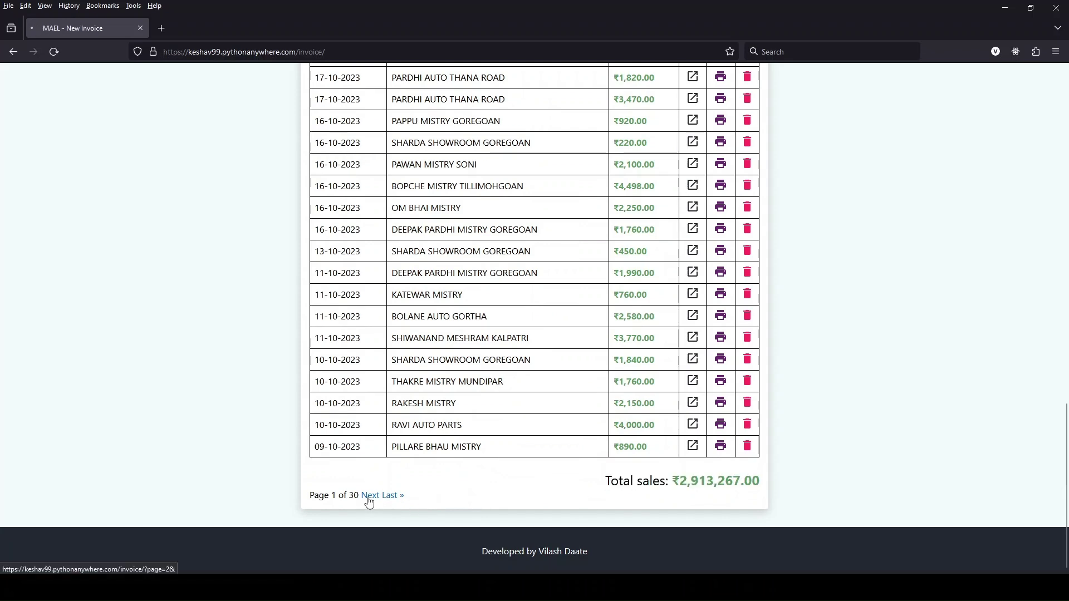
pyautogui.scroll(-15, 356, 496)
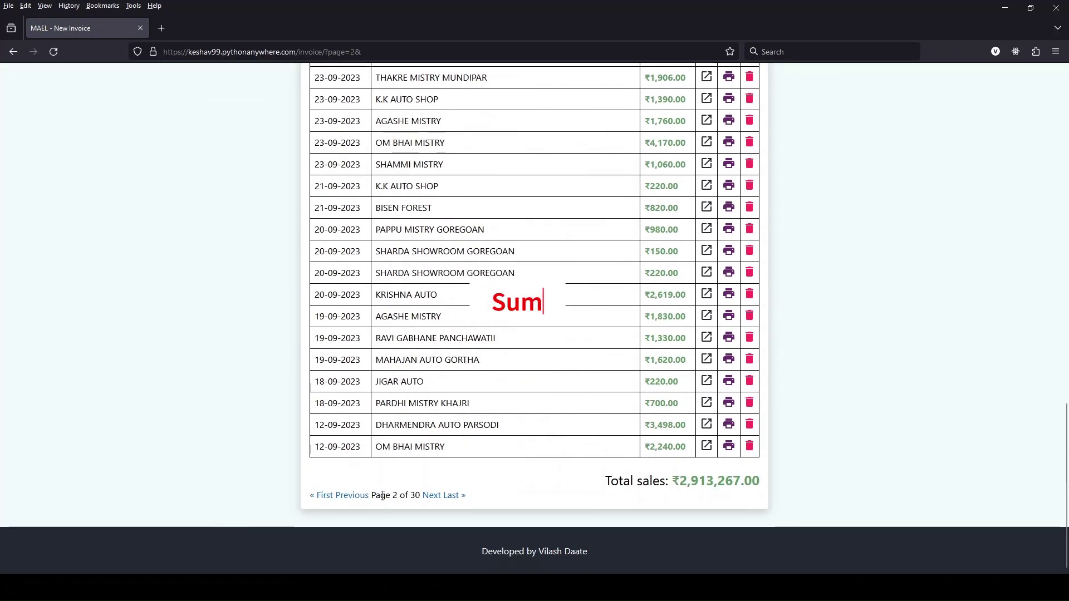
pyautogui.click(349, 496)
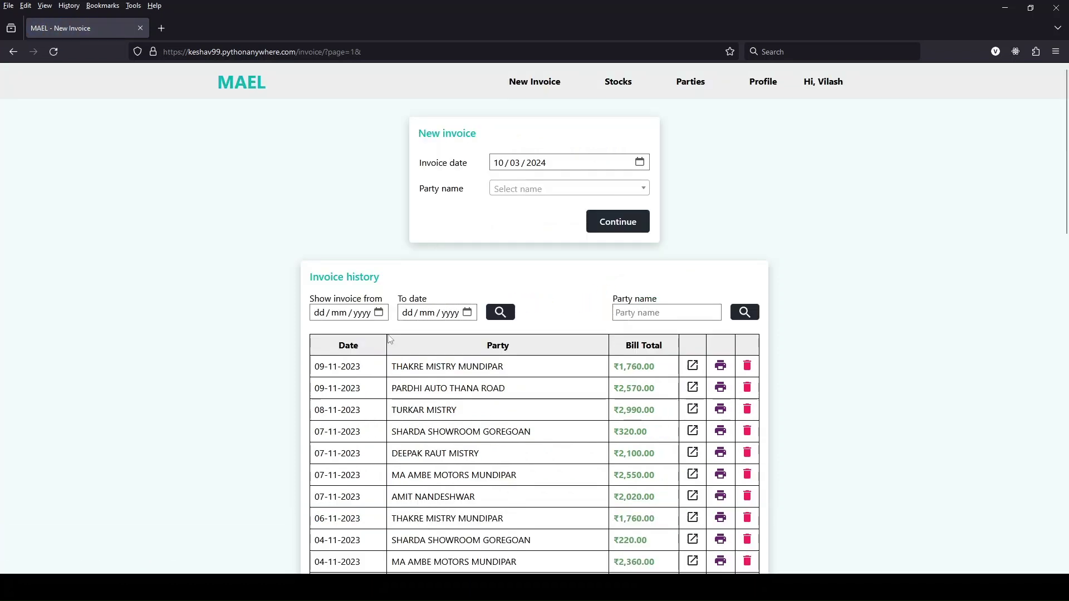
# View the calendars for the invoice history's start and end dates without choosing a date.
pyautogui.click(381, 314)
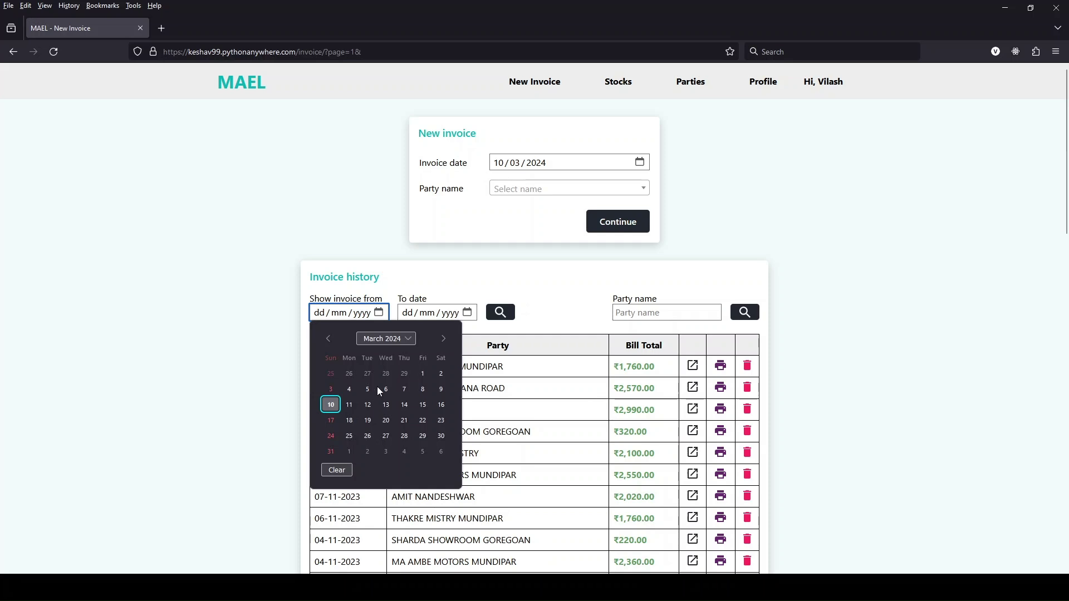
pyautogui.click(467, 313)
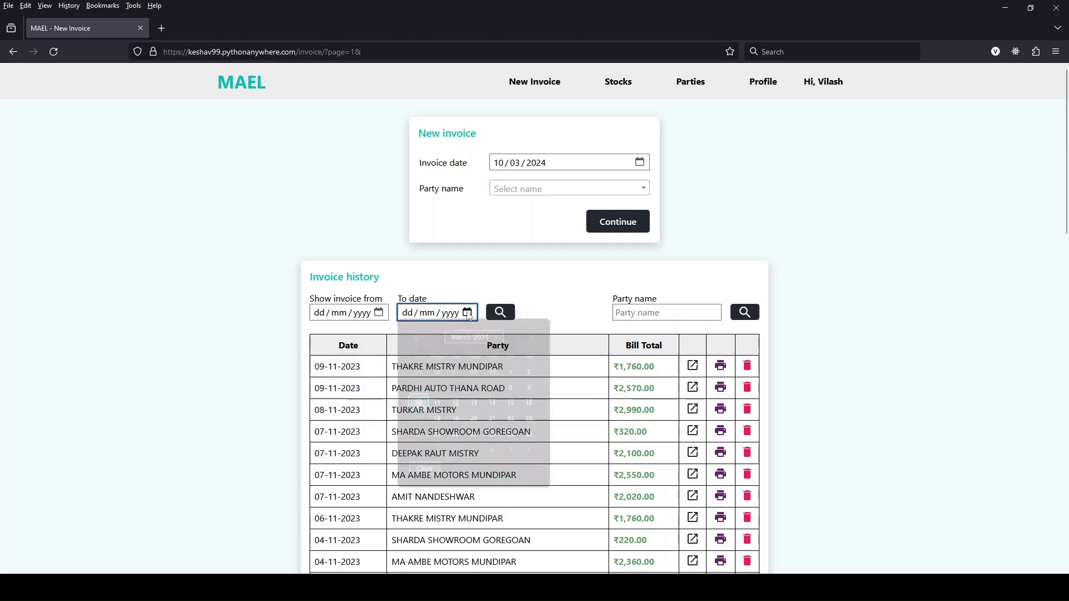
pyautogui.click(574, 315)
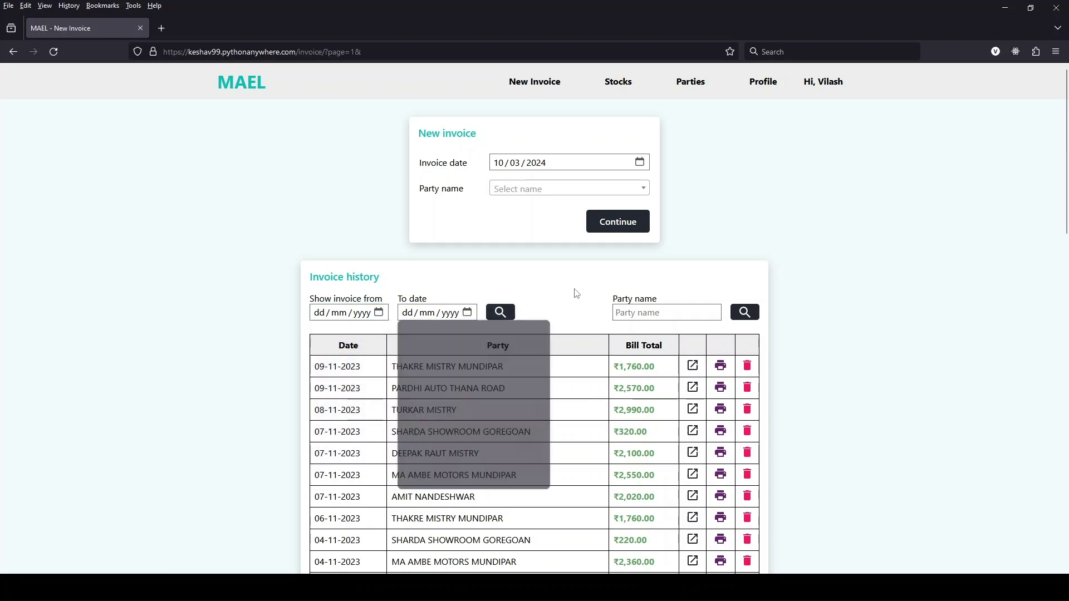
# Search the invoice history for party names containing "road" and review the matching invoices.
pyautogui.click(656, 315)
pyautogui.write('road')
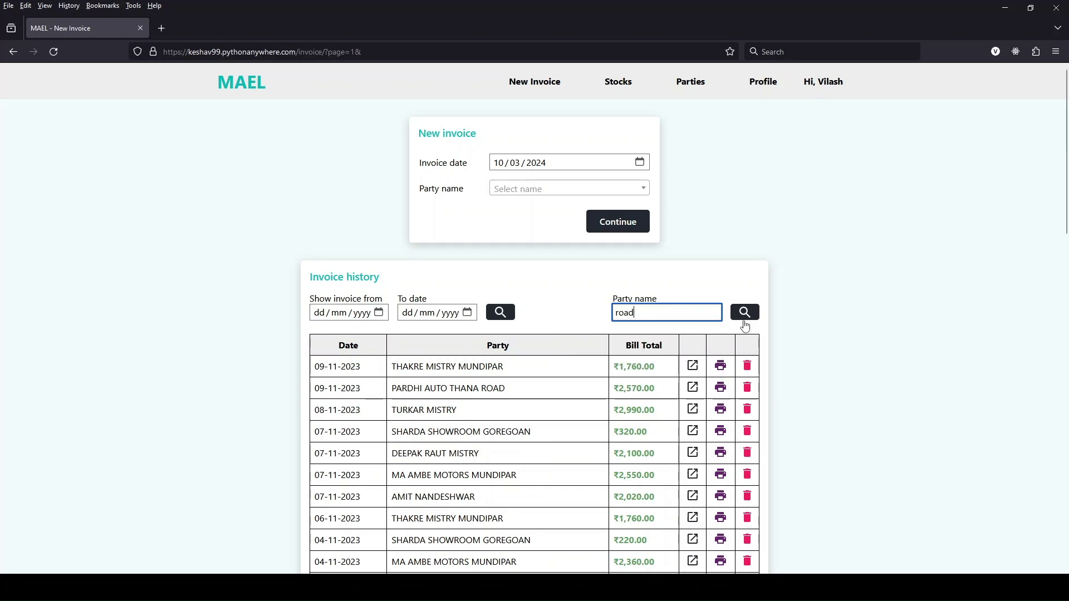
pyautogui.click(746, 319)
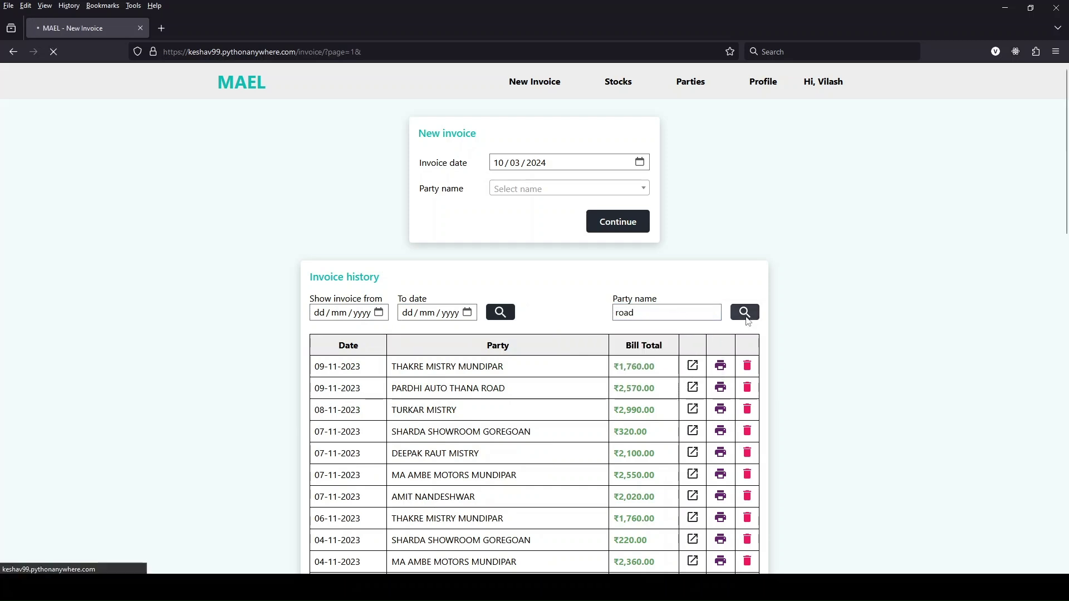
pyautogui.moveTo(384, 366); pyautogui.dragTo(430, 486)
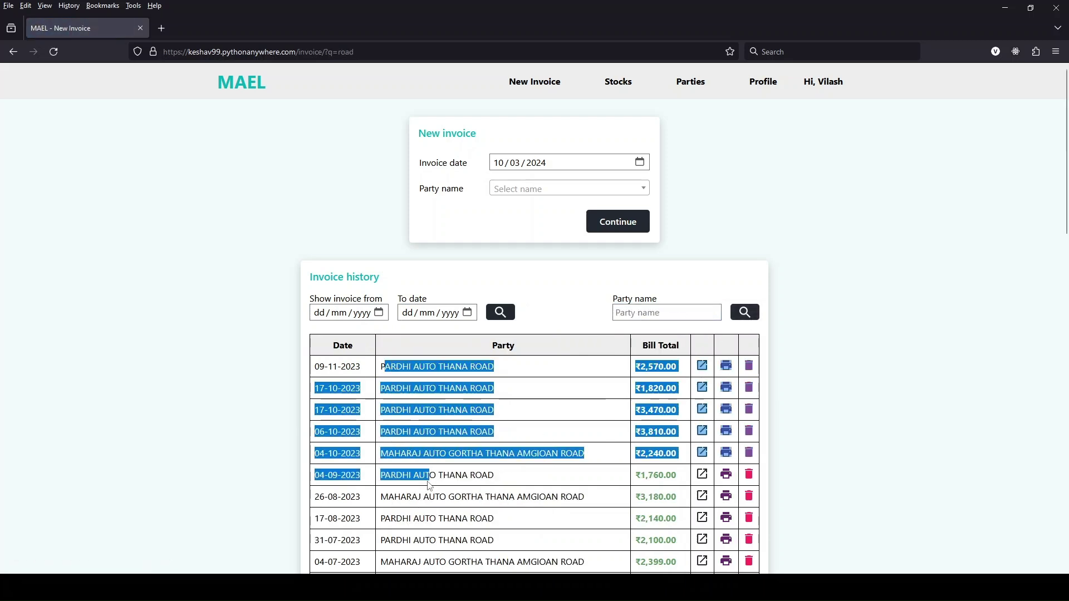
pyautogui.click(496, 407)
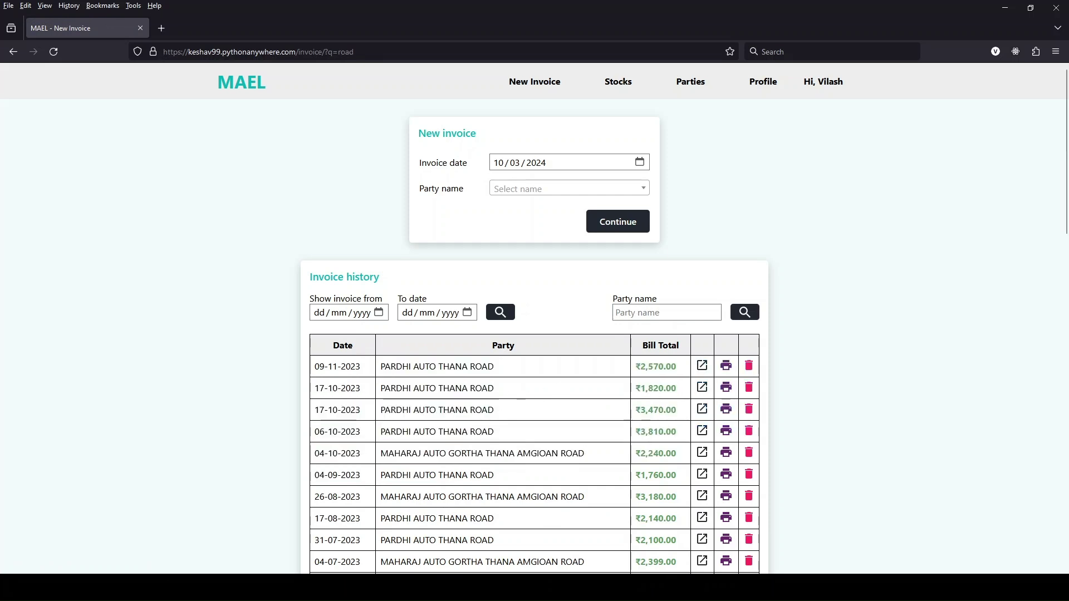
# Create a new invoice dated 10/03/2024 for the second party in the list.
pyautogui.click(527, 169)
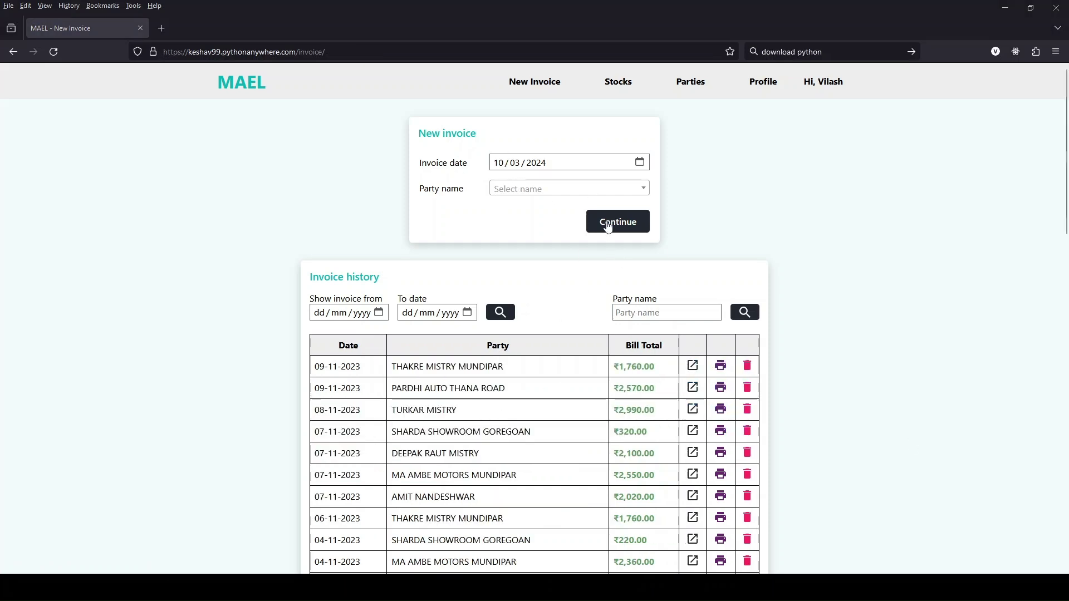
pyautogui.click(547, 165)
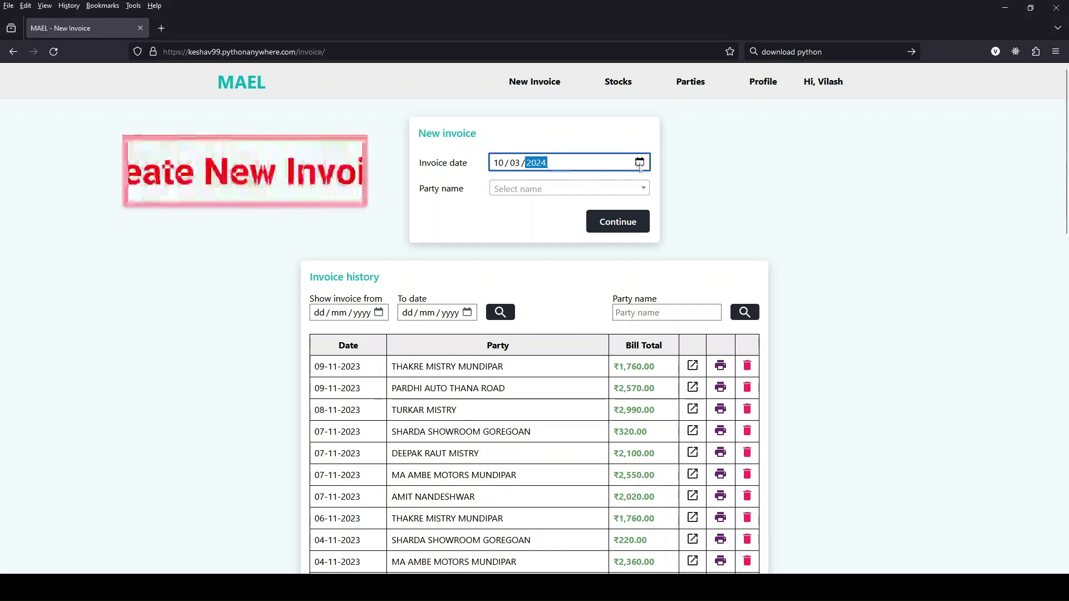
pyautogui.click(511, 255)
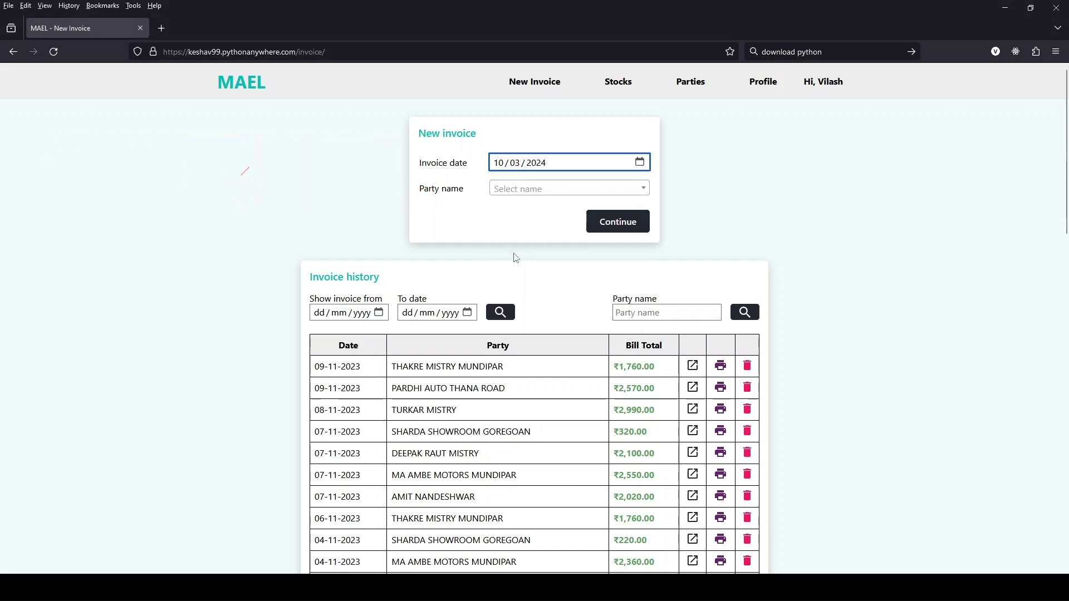
pyautogui.click(512, 192)
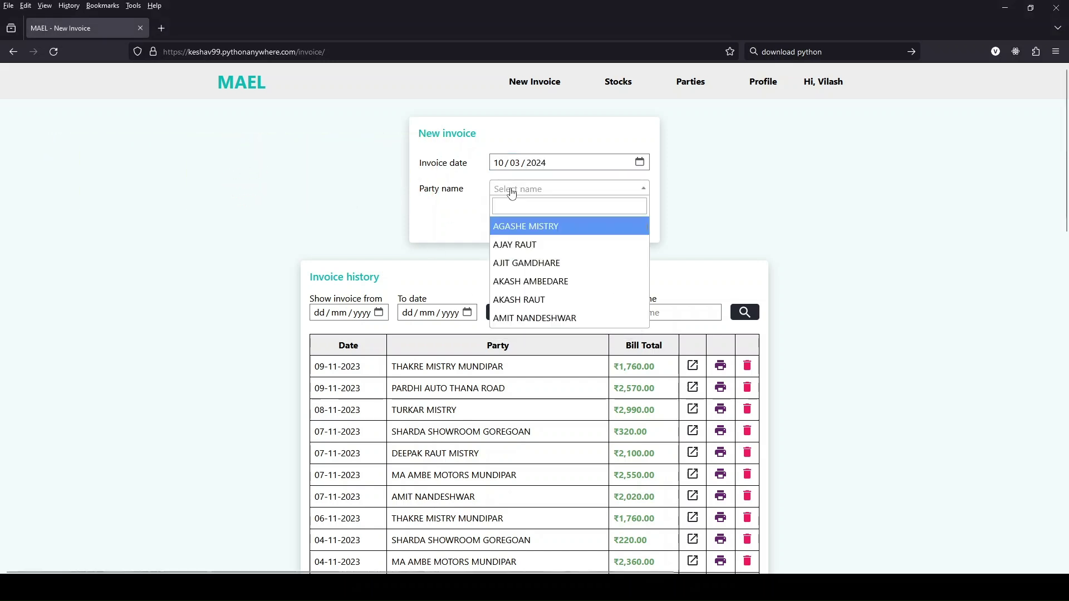
pyautogui.click(517, 245)
pyautogui.click(618, 226)
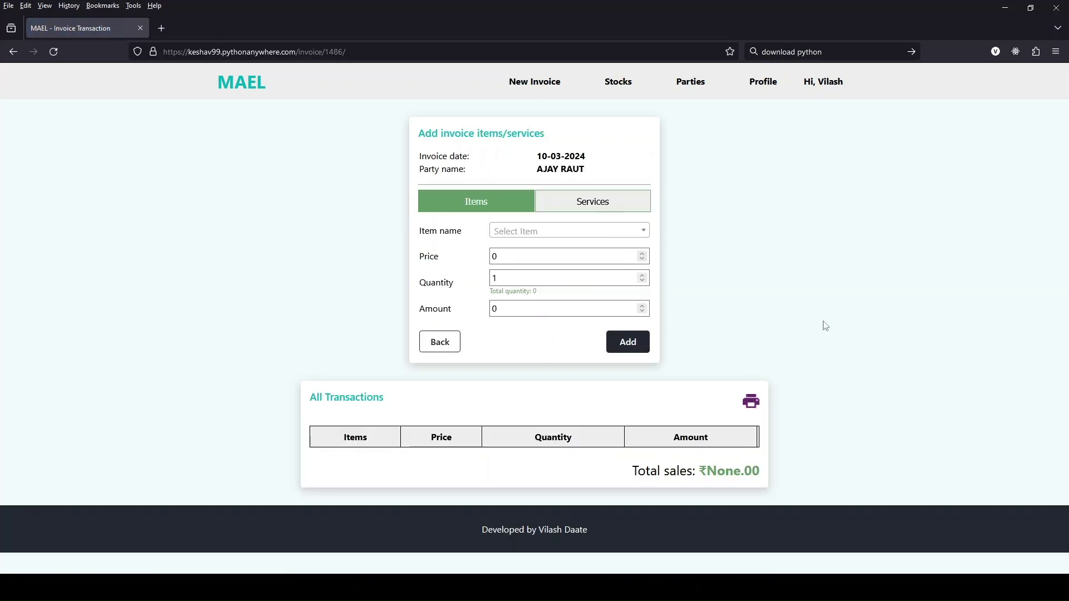
pyautogui.moveTo(532, 162)
pyautogui.mouseDown()
pyautogui.moveTo(601, 160)
pyautogui.moveTo(543, 171)
pyautogui.mouseUp()
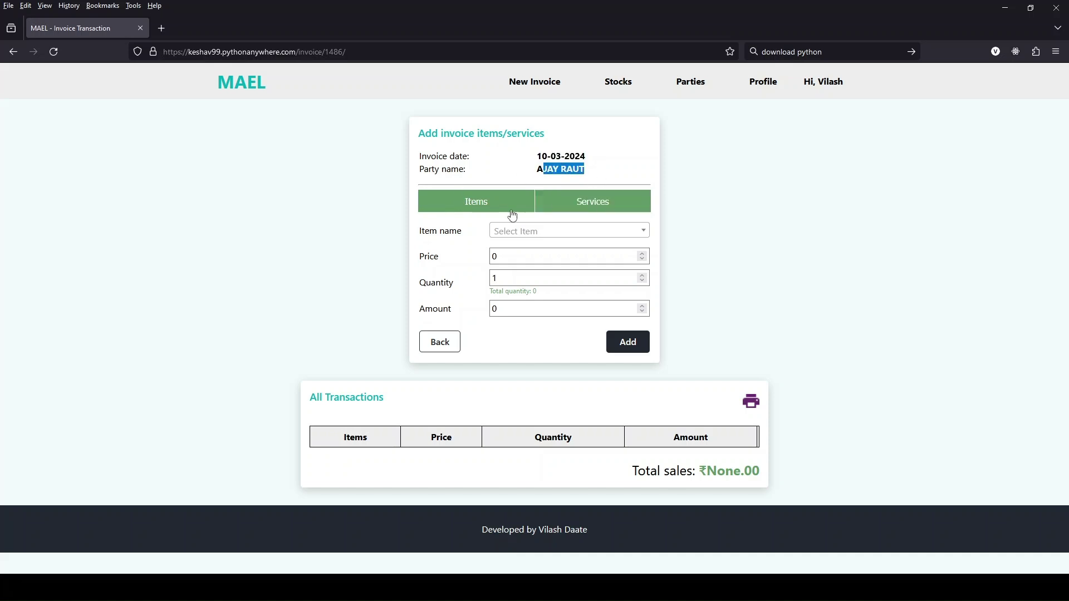
pyautogui.click(536, 238)
pyautogui.click(529, 286)
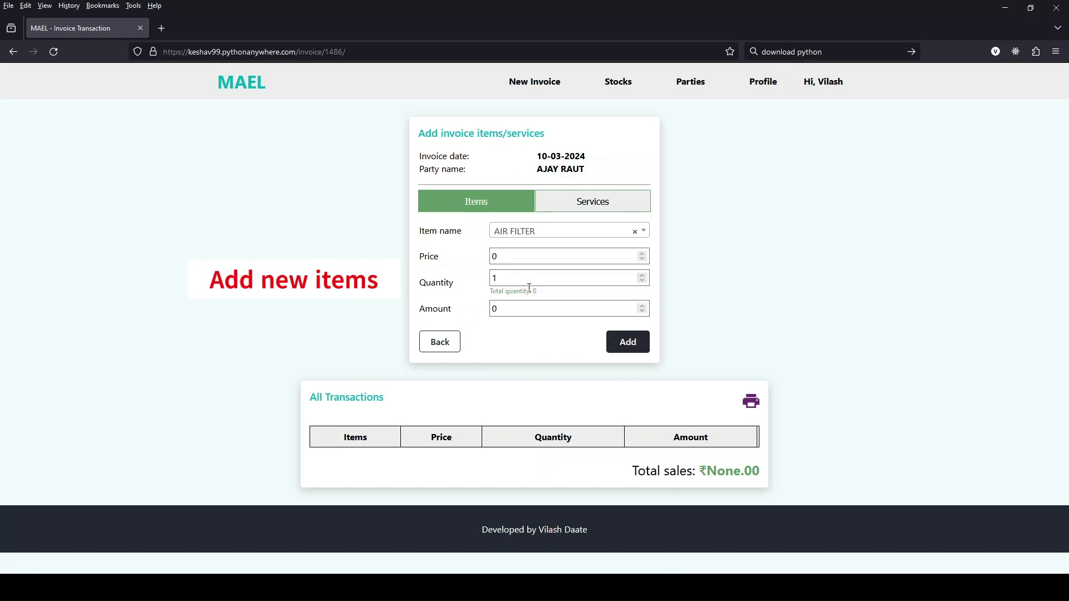
pyautogui.click(524, 257)
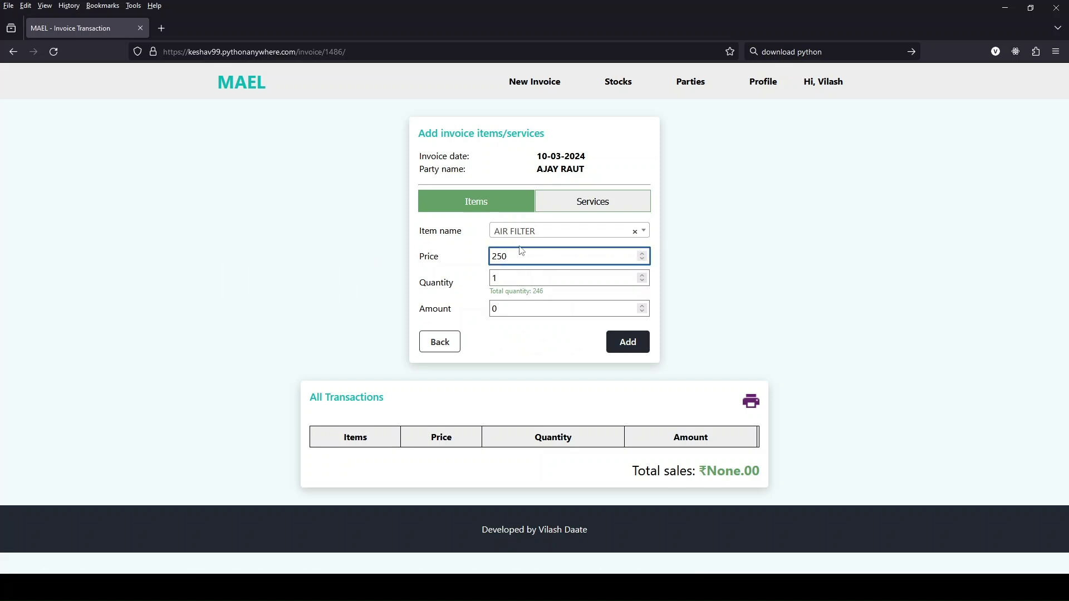
# Add the item AIR FILTER H SHINE to the invoice with price 270 and quantity 1.
pyautogui.click(516, 236)
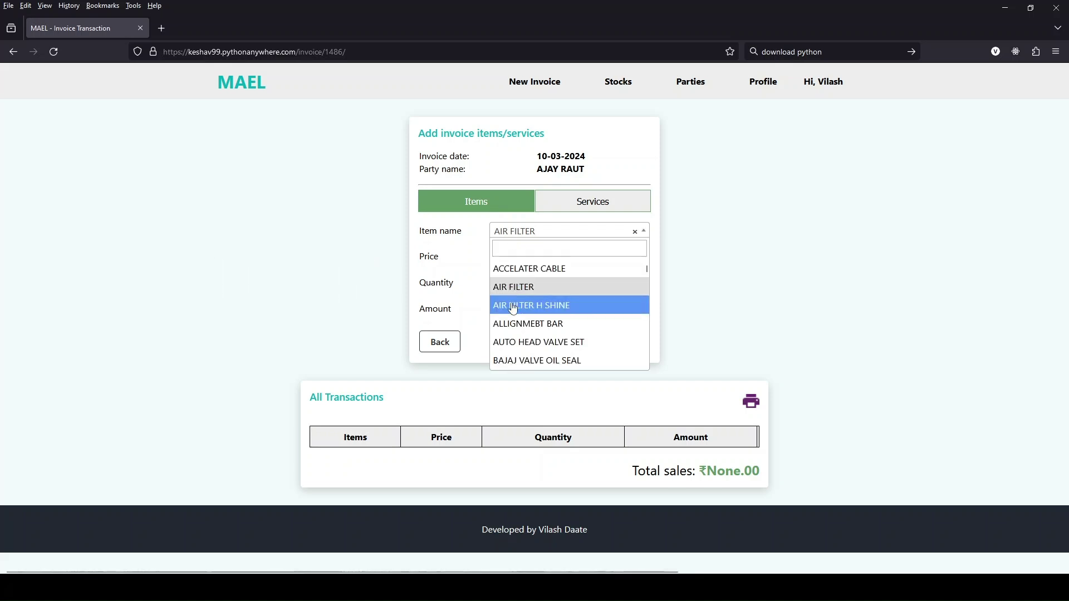
pyautogui.click(511, 305)
pyautogui.moveTo(518, 256); pyautogui.dragTo(546, 298)
pyautogui.click(520, 278)
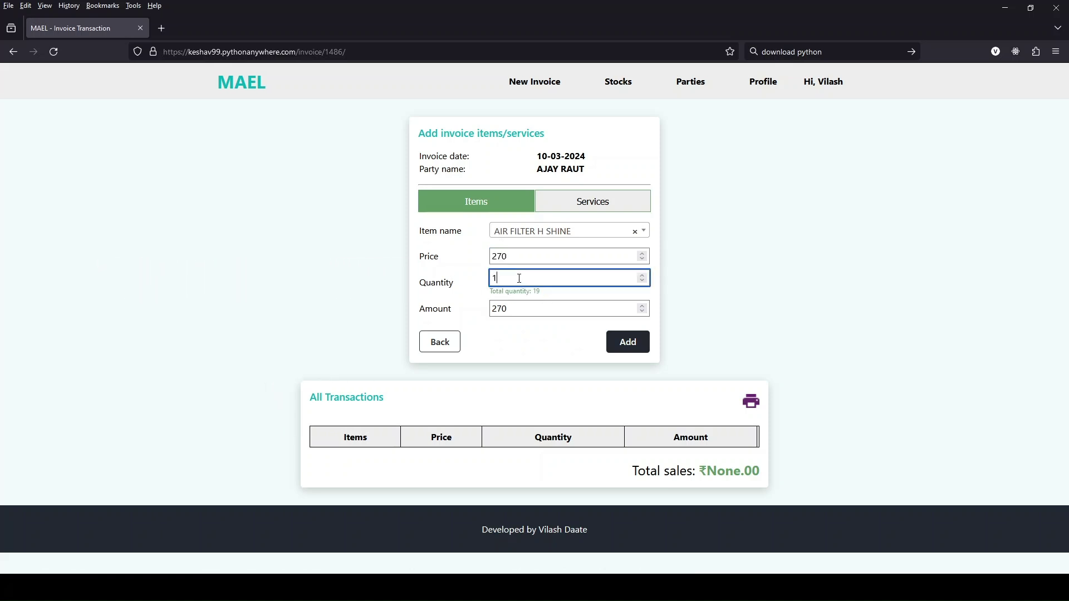
pyautogui.click(519, 311)
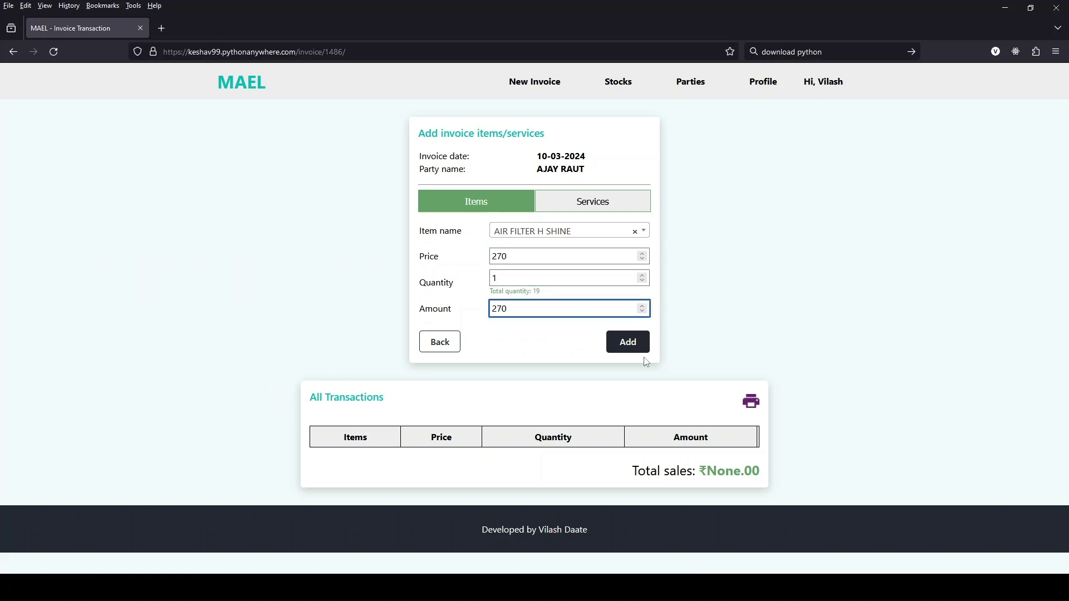
pyautogui.click(626, 342)
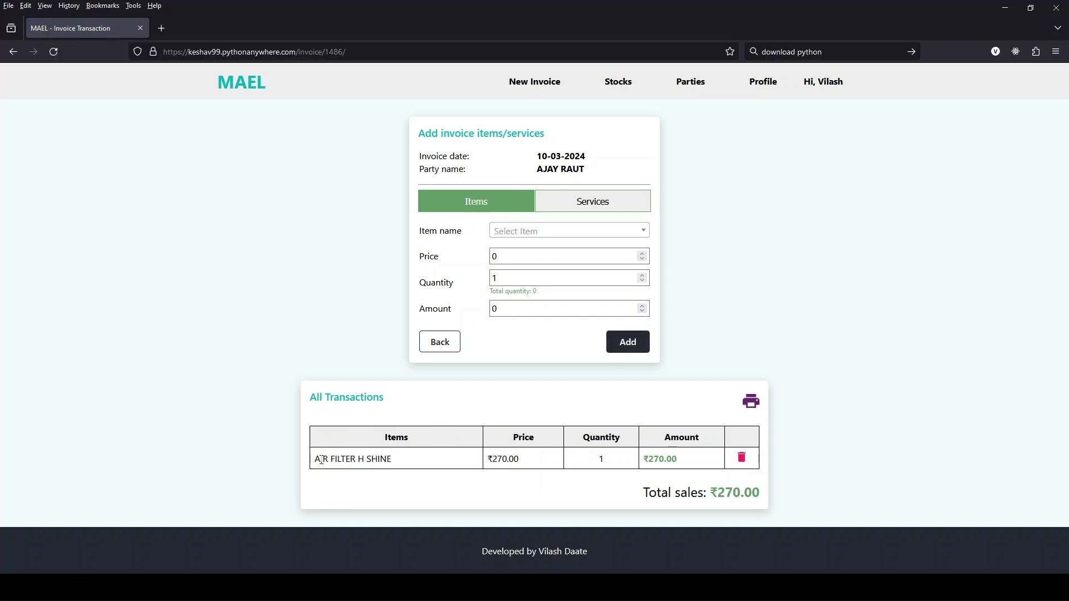
pyautogui.moveTo(321, 460); pyautogui.dragTo(659, 460)
# Add the service BREAK DRUM WORK to the invoice with an amount of 1300.
pyautogui.click(593, 210)
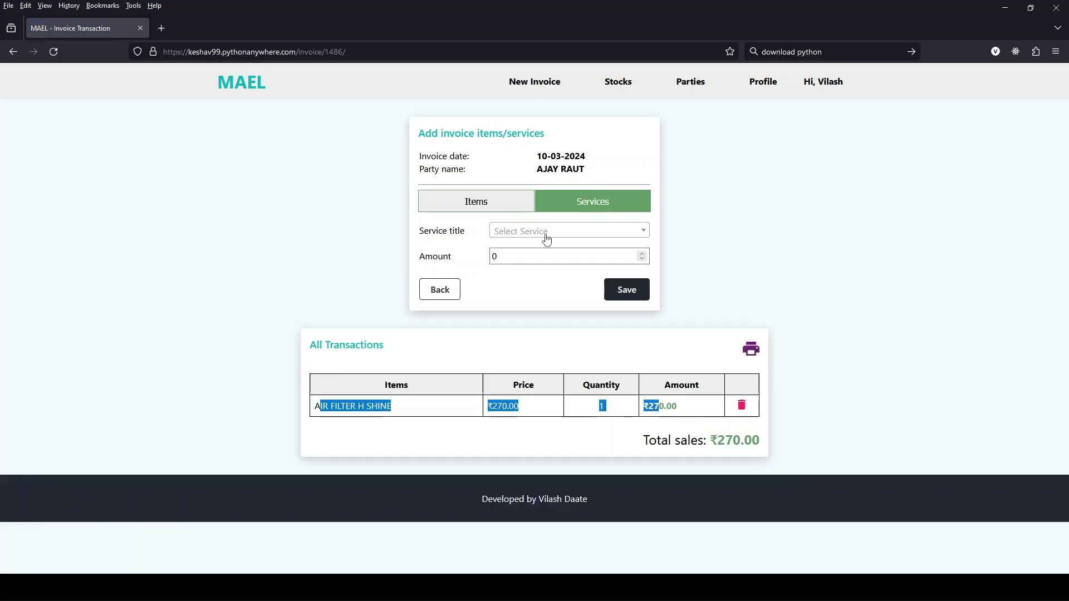
pyautogui.click(546, 240)
pyautogui.scroll(-5, 537, 318)
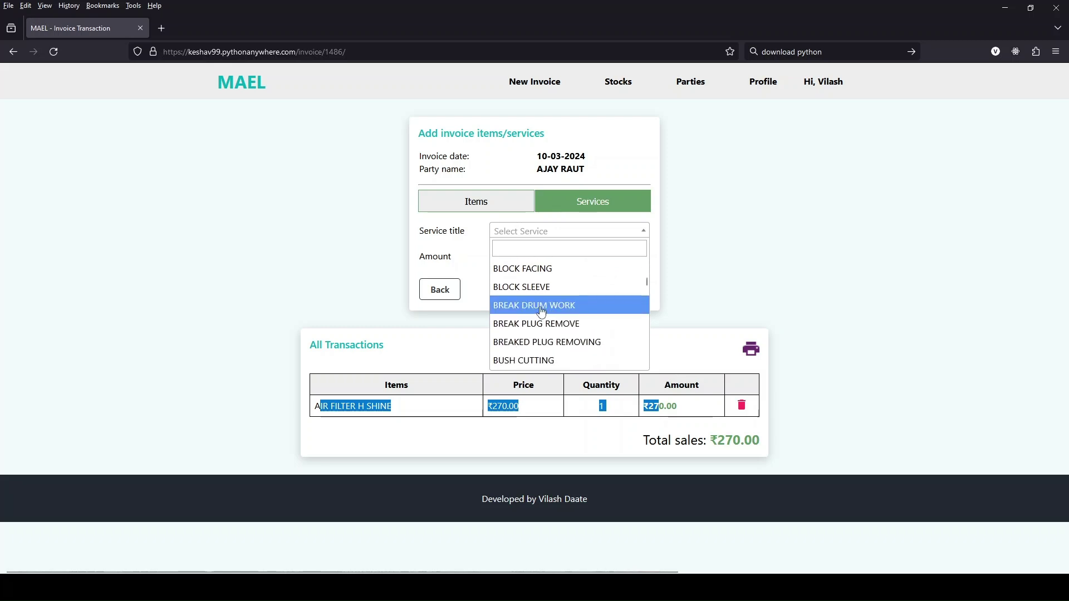
pyautogui.click(539, 305)
pyautogui.click(554, 257)
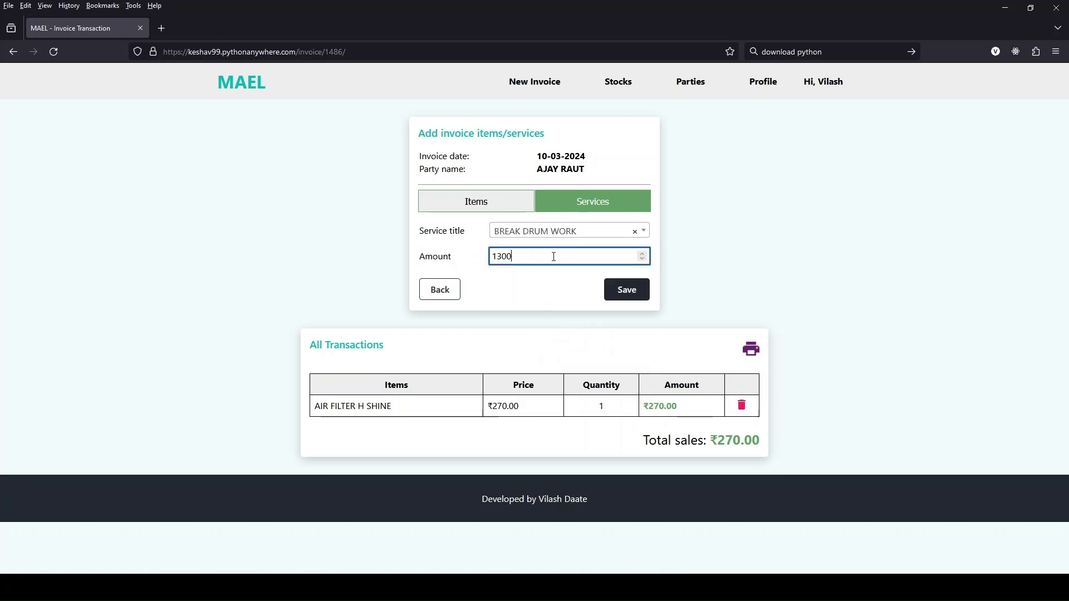
pyautogui.click(621, 292)
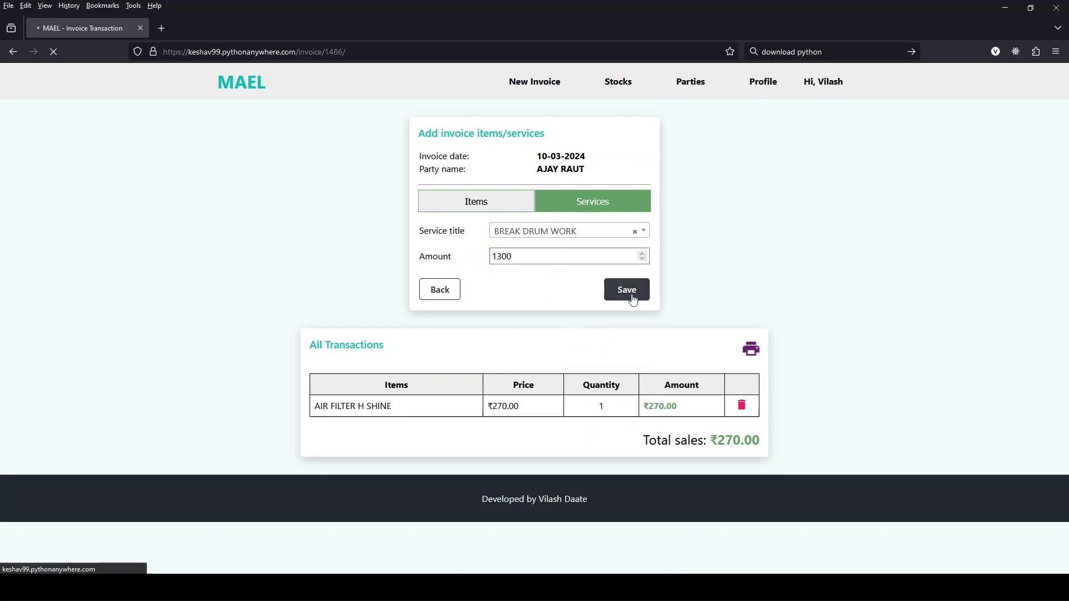
# Check the service amount and the invoice's total sales, and open the invoice's print preview.
pyautogui.moveTo(675, 480); pyautogui.dragTo(640, 480)
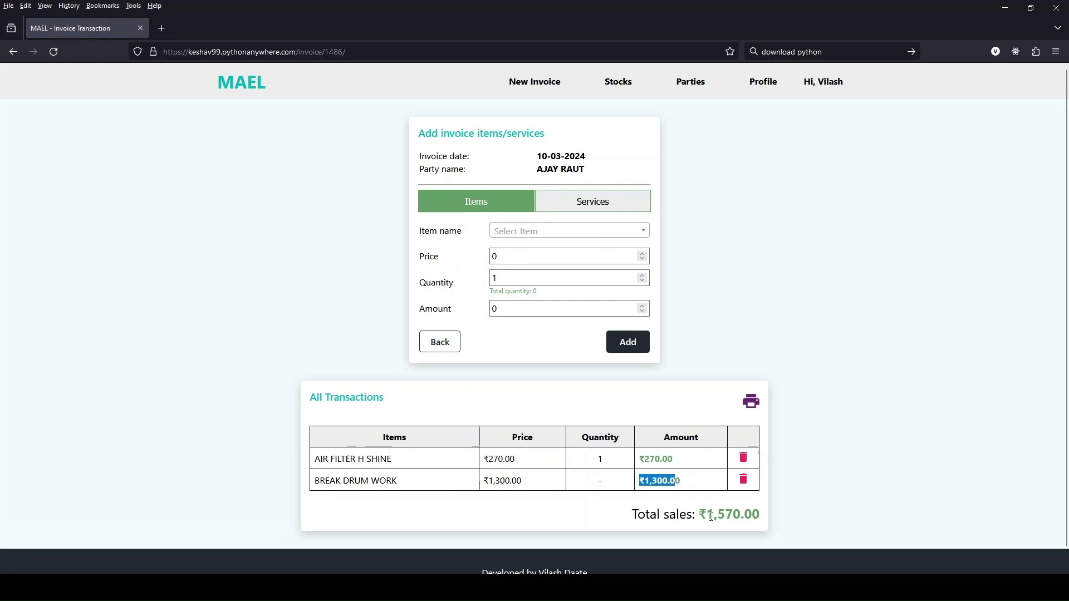
pyautogui.moveTo(699, 514); pyautogui.dragTo(774, 515)
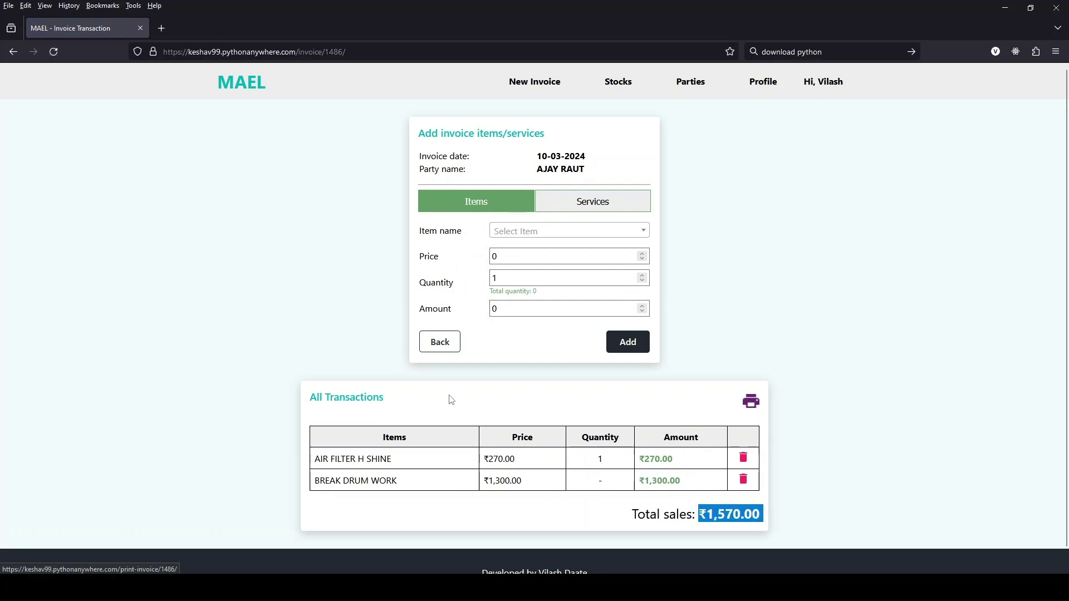
pyautogui.click(750, 406)
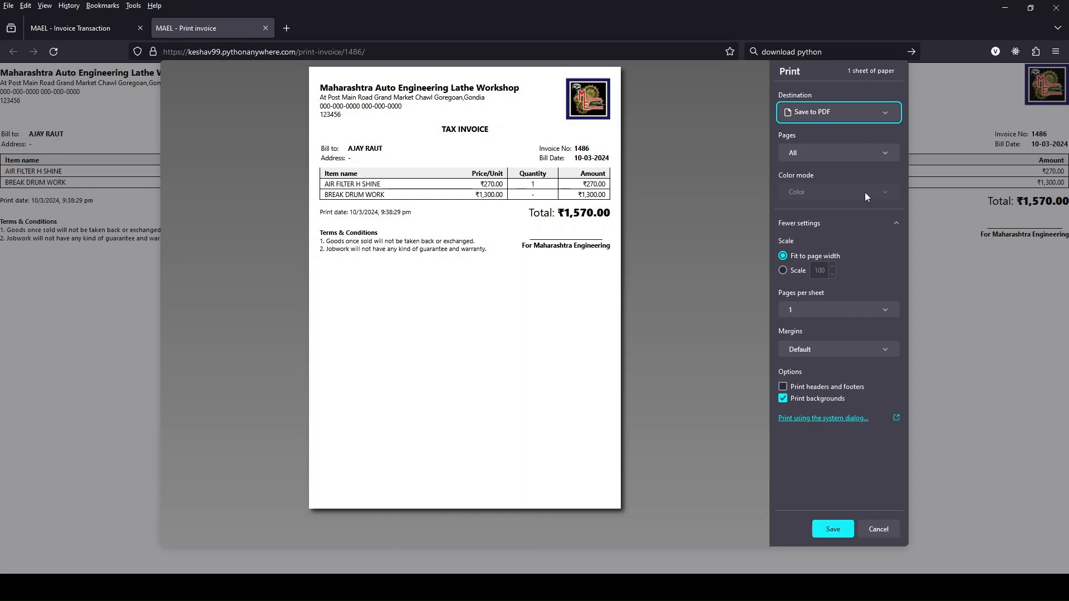
# Cancel printing the invoice, close its print tab, and return to the new invoice page.
pyautogui.click(877, 526)
pyautogui.middleClick(215, 31)
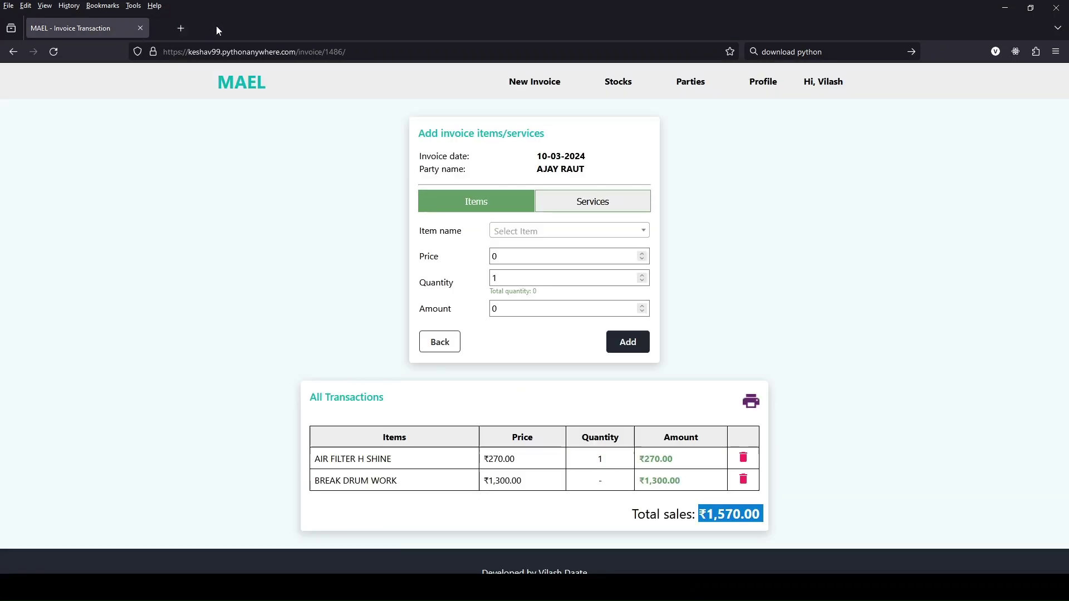
pyautogui.click(447, 349)
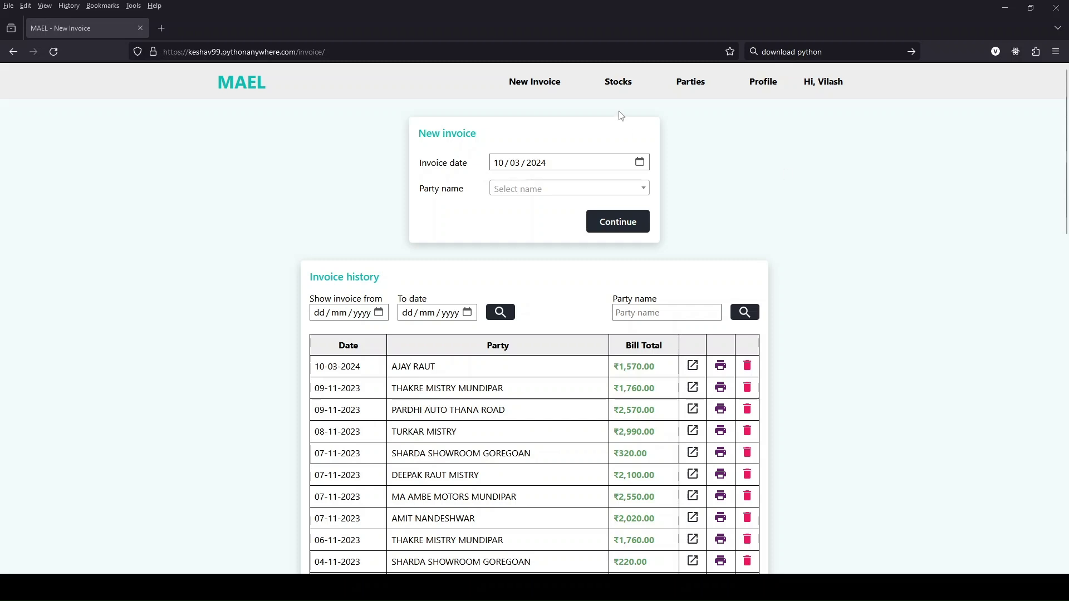
# Open the stock page and look through the available stock list down to its page navigation.
pyautogui.click(618, 82)
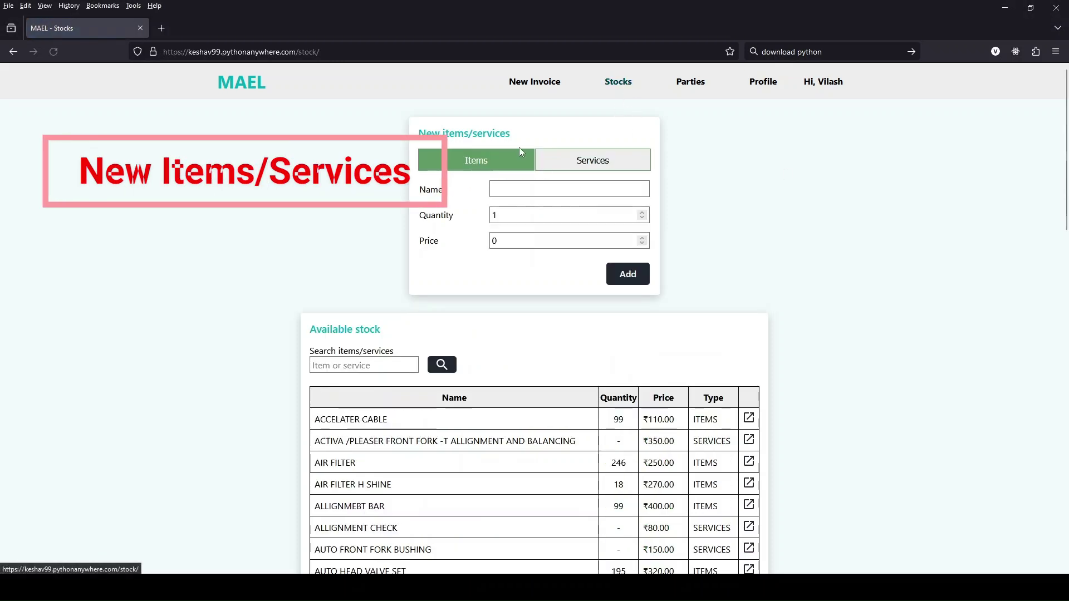
pyautogui.moveTo(433, 133); pyautogui.dragTo(528, 139)
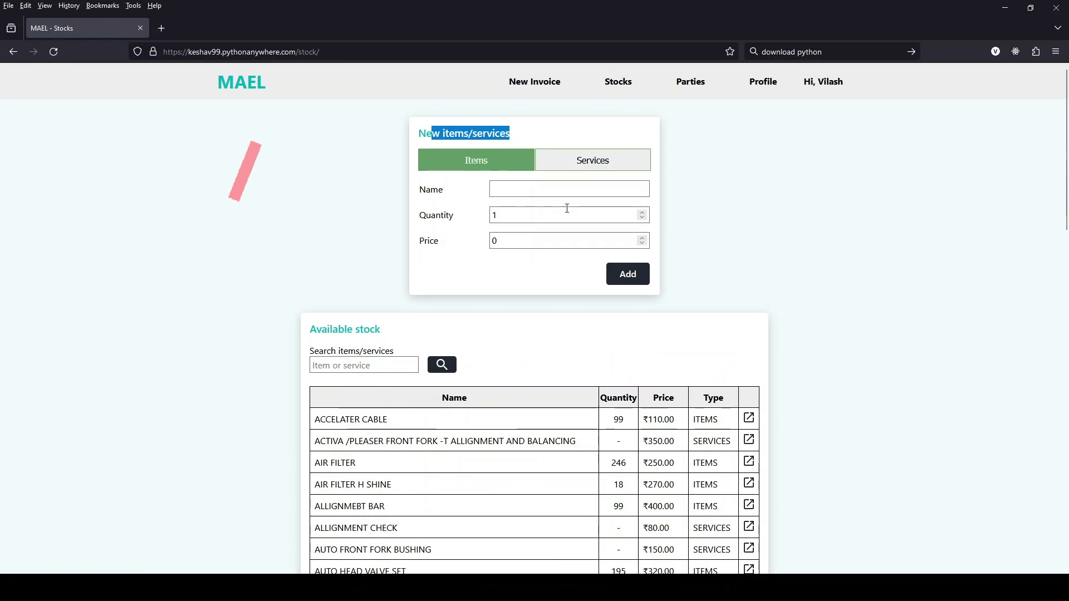
pyautogui.moveTo(315, 329); pyautogui.dragTo(406, 334)
pyautogui.scroll(-4, 425, 394)
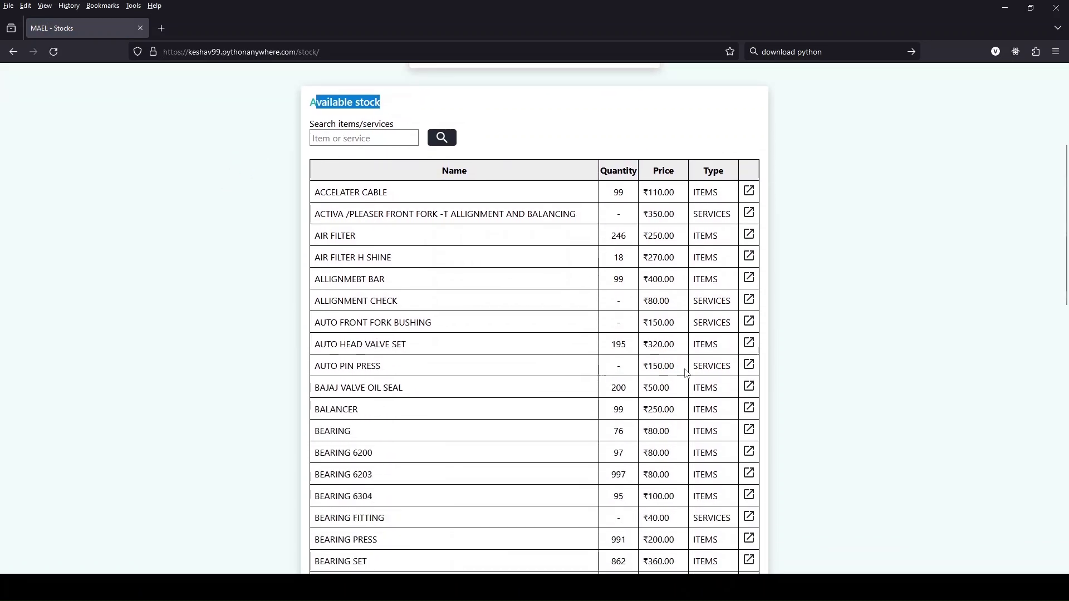
pyautogui.scroll(-14, 335, 373)
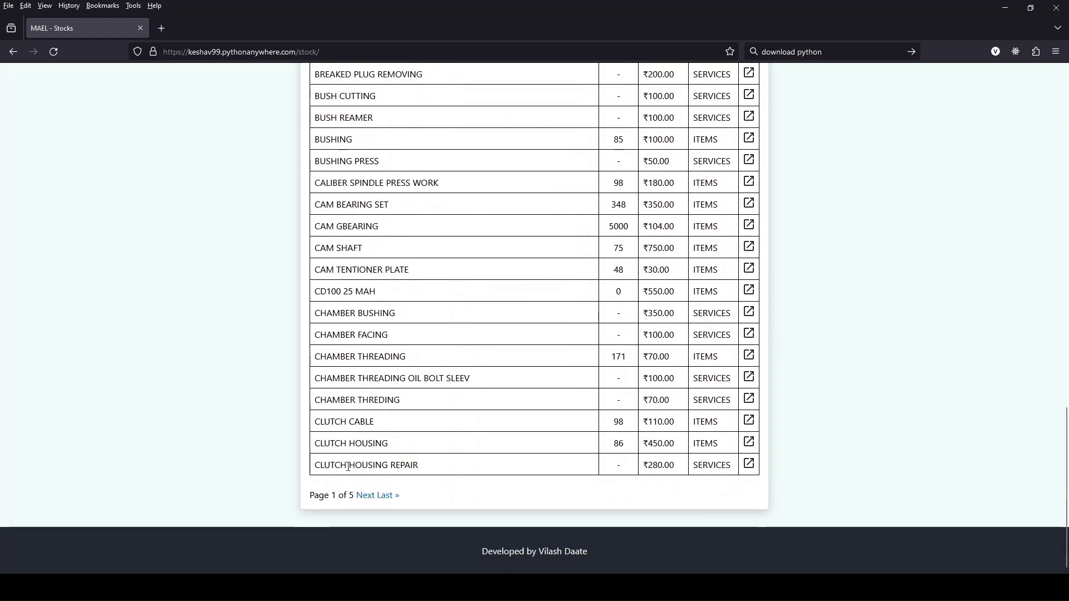
pyautogui.moveTo(401, 495); pyautogui.dragTo(310, 495)
pyautogui.scroll(15, 401, 329)
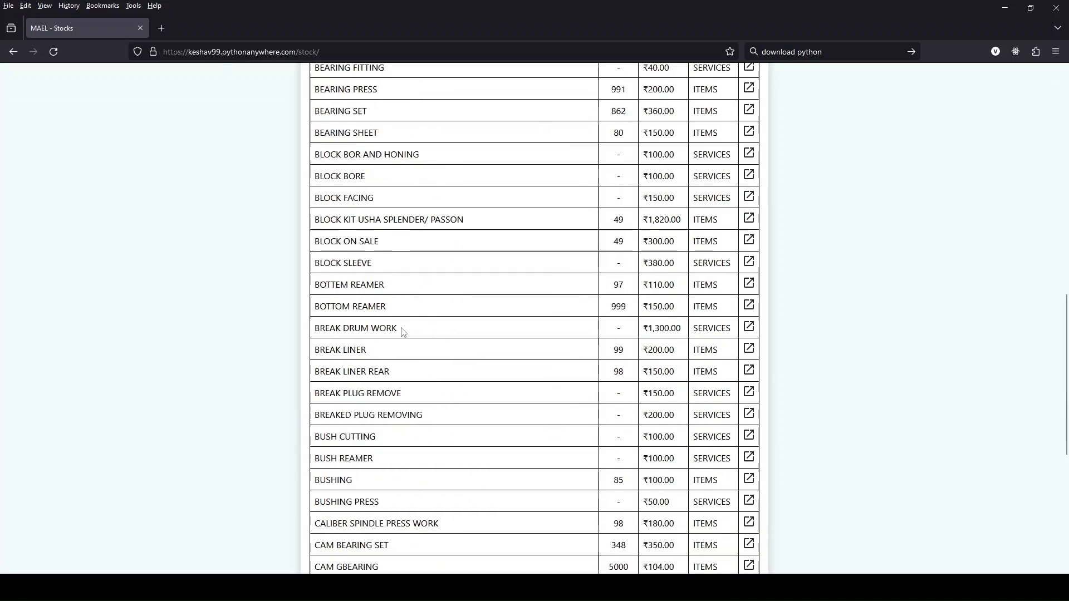
pyautogui.scroll(2, 513, 318)
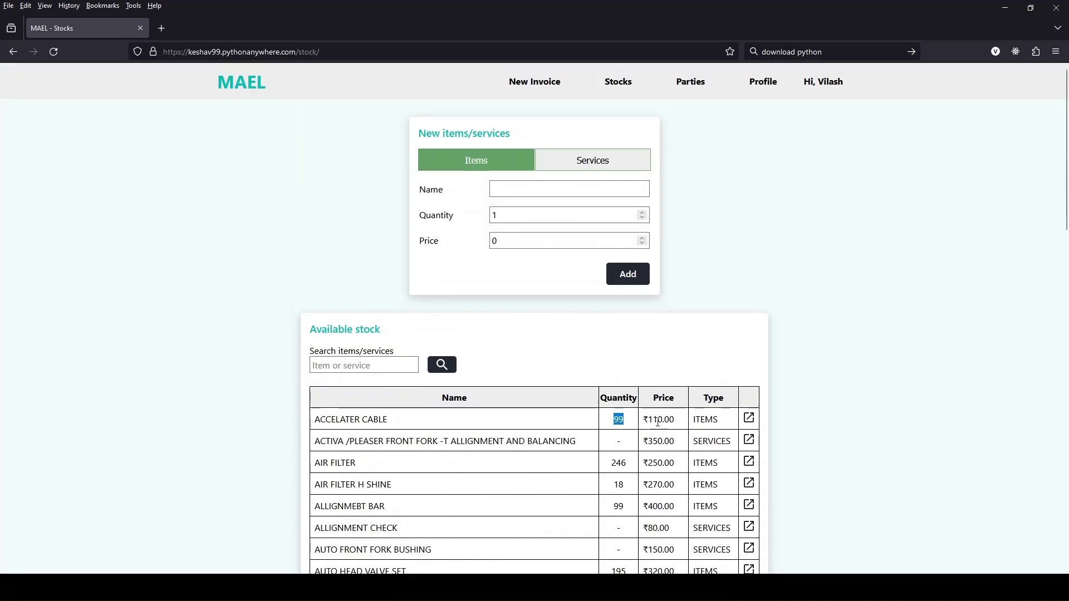
# Examine the price and type of the ACCELATER CABLE item and the service listed below it.
pyautogui.moveTo(644, 421); pyautogui.dragTo(675, 420)
pyautogui.doubleClick(706, 419)
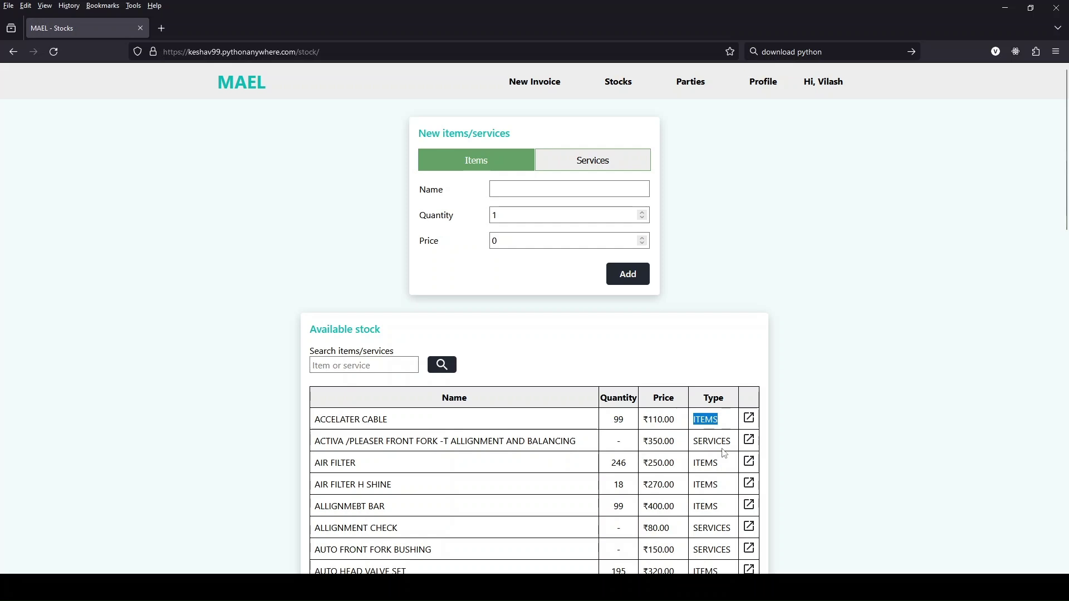
pyautogui.moveTo(732, 442); pyautogui.dragTo(664, 441)
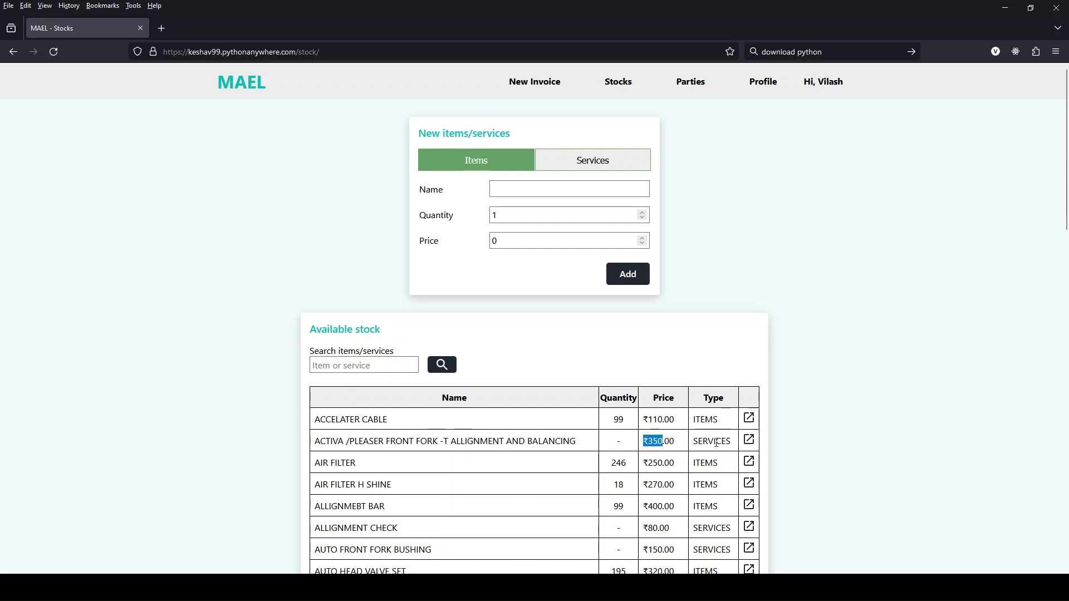
# View the edit forms of the ACCELATER CABLE item and the ACTIVA /PLEASER FRONT FORK service, returning to the stock list without changes.
pyautogui.click(749, 422)
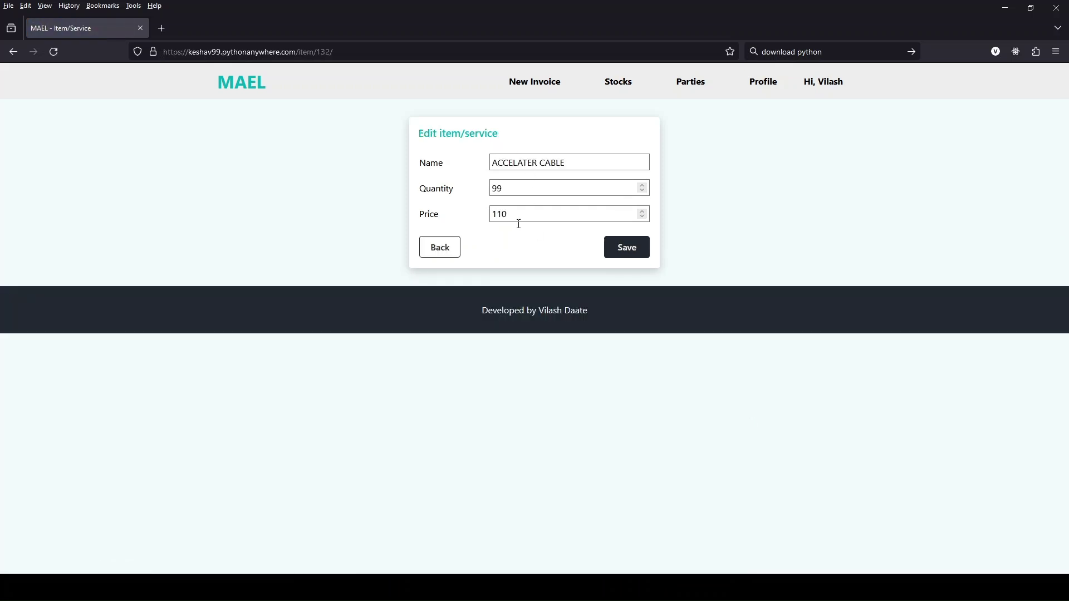
pyautogui.click(454, 249)
pyautogui.click(750, 442)
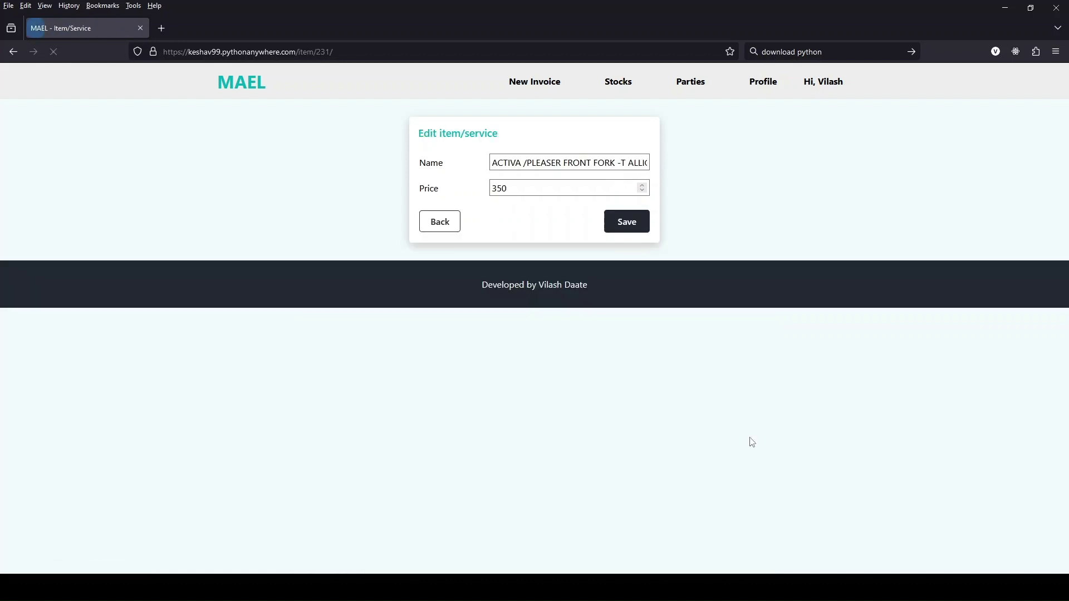
pyautogui.click(544, 162)
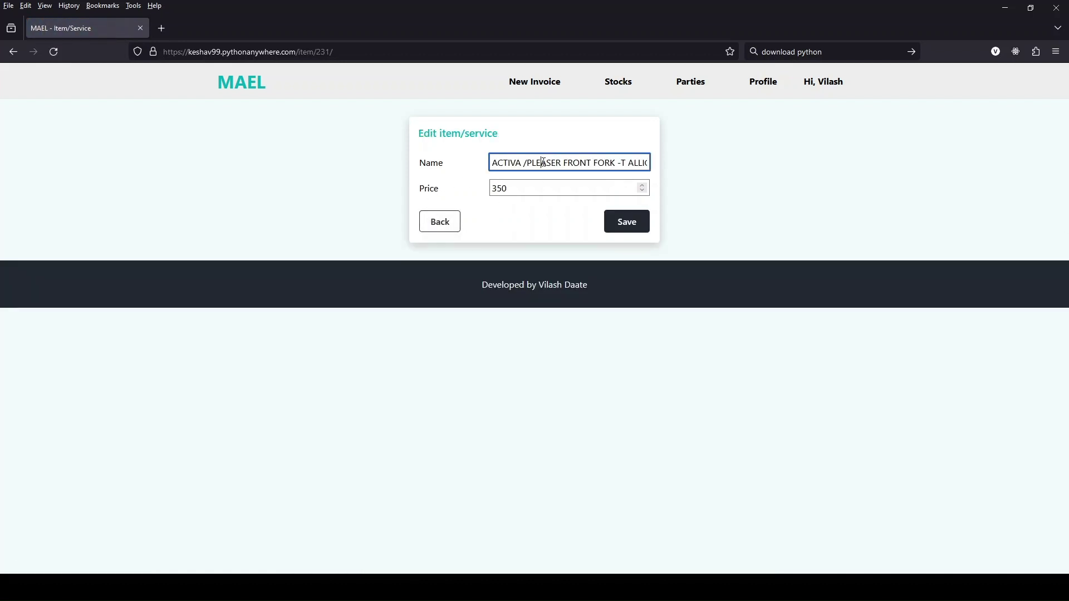
pyautogui.click(532, 184)
pyautogui.click(432, 226)
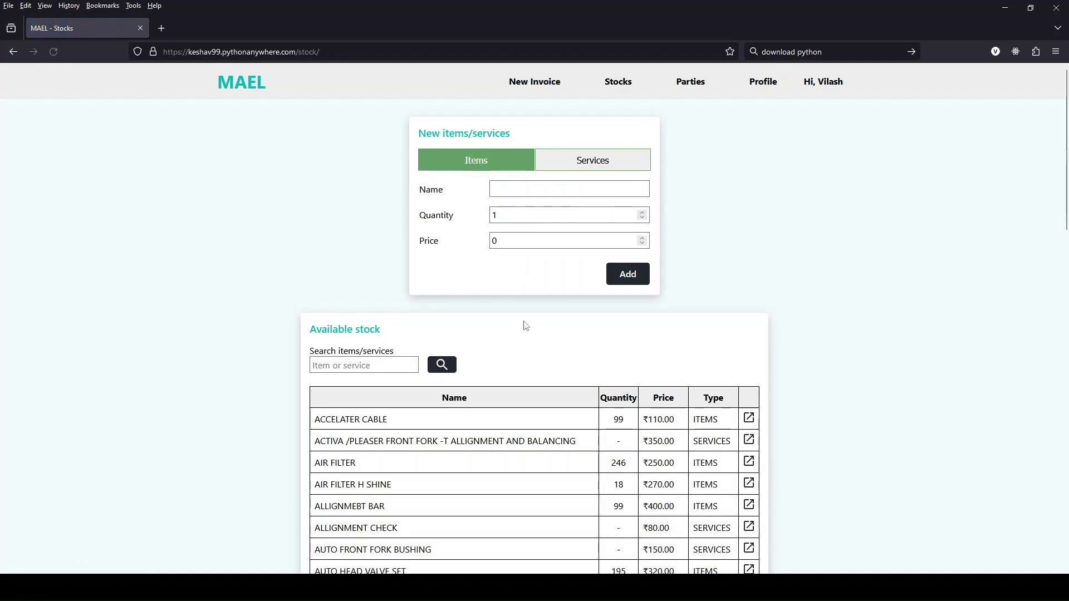
# Add a stock item named New Item with quantity 100 and price 300.
pyautogui.click(518, 185)
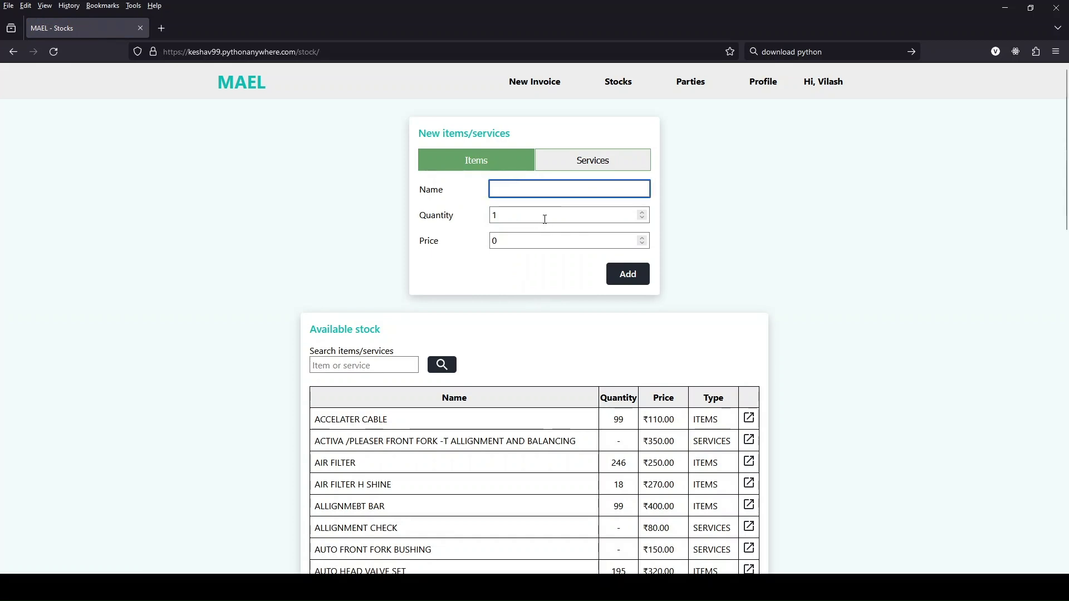
pyautogui.write('New Item')
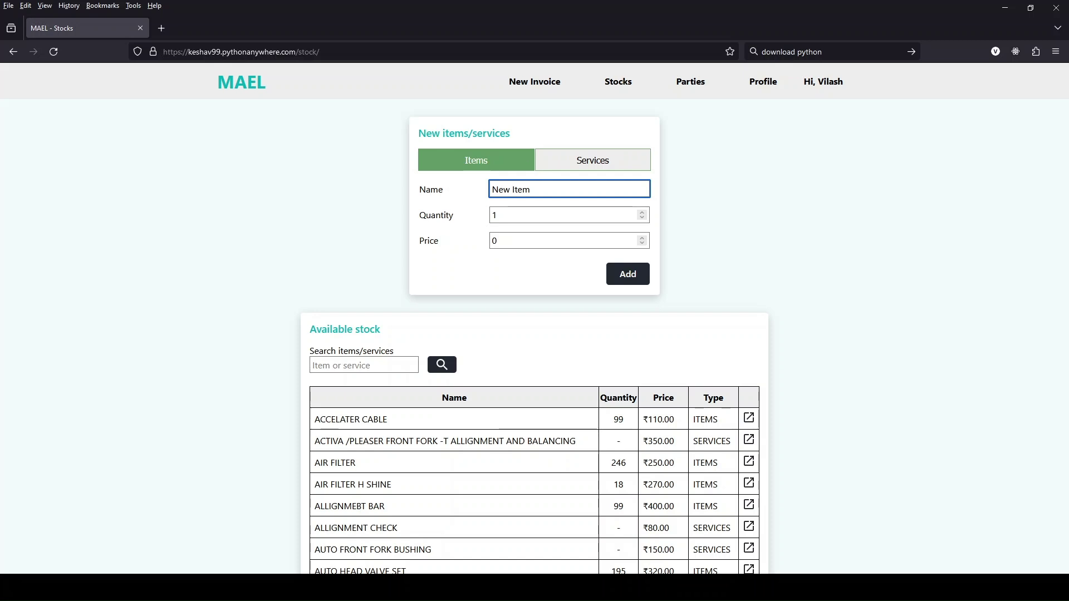
pyautogui.press('Tab')
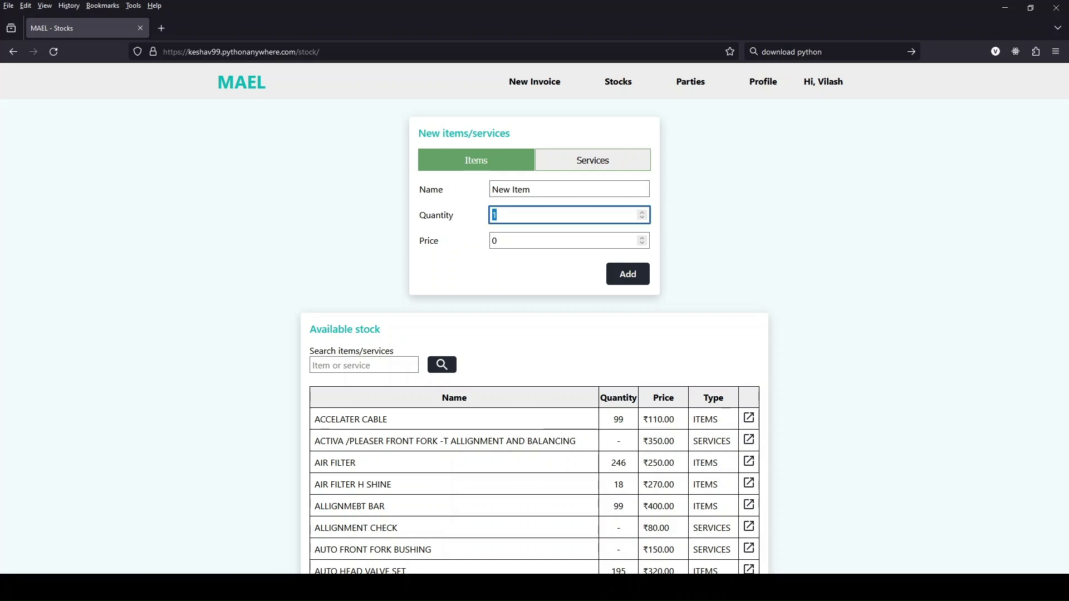
pyautogui.write('00')
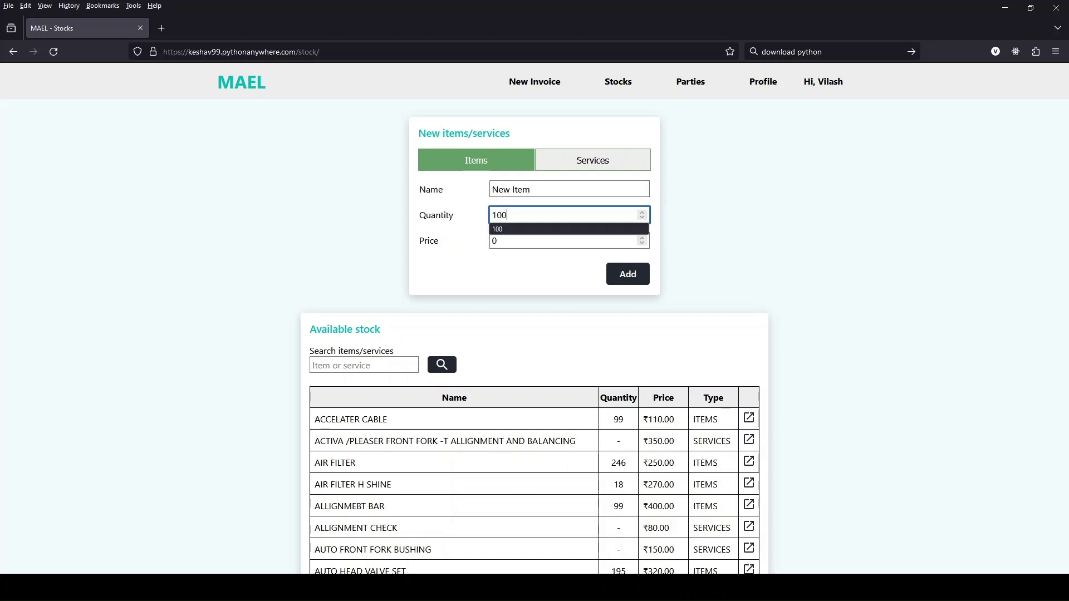
pyautogui.press('Tab')
pyautogui.write('100')
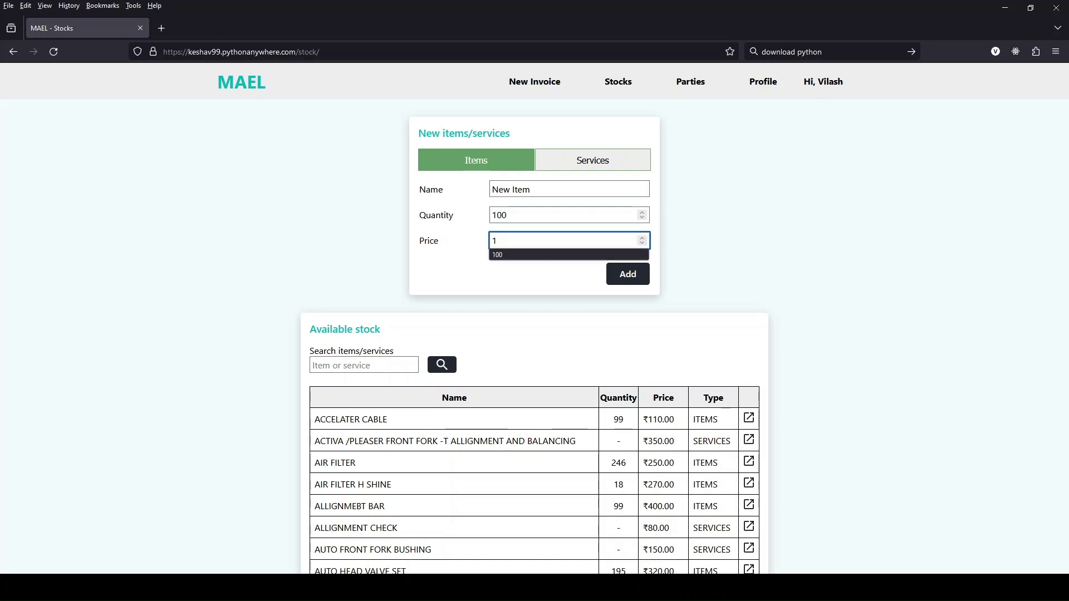
pyautogui.press('BackSpace')
pyautogui.press('BackSpace')
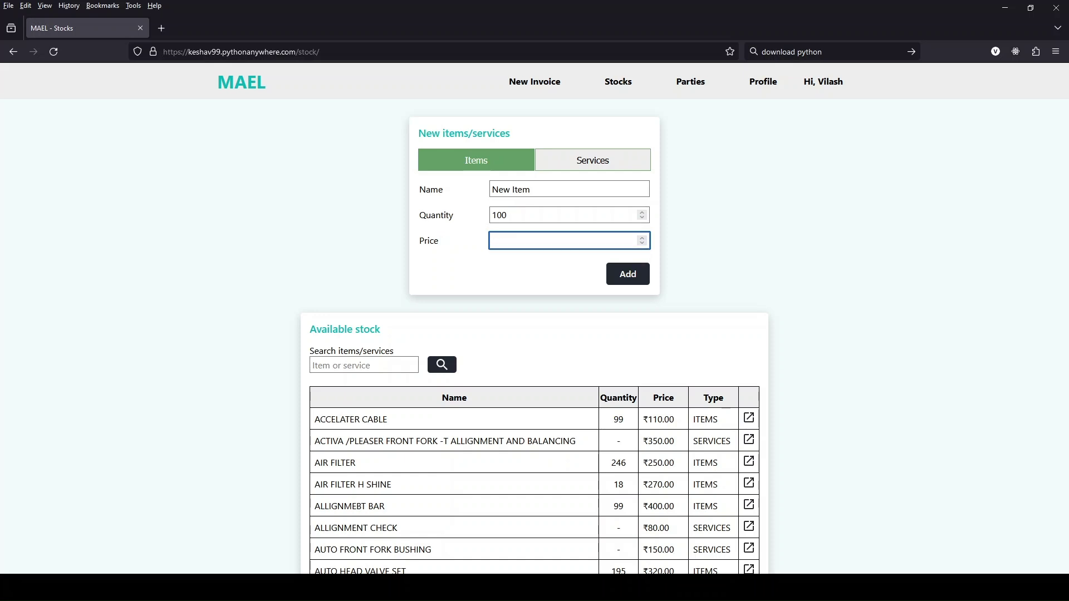
pyautogui.write('300')
pyautogui.click(622, 280)
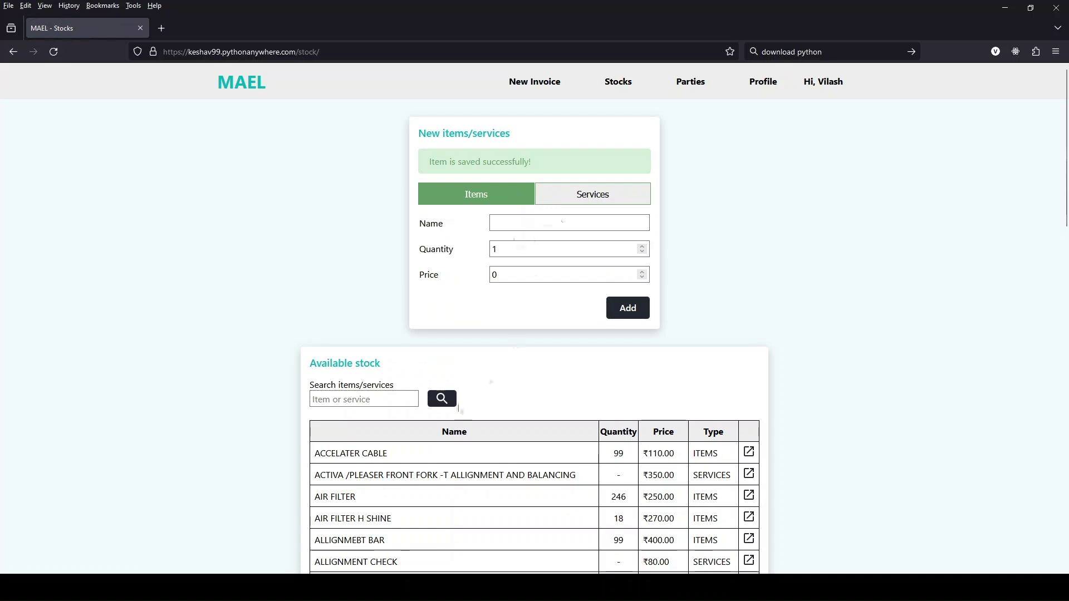
# Search the available stock for "New" and check the new item's quantity, price and type.
pyautogui.scroll(-1, 524, 486)
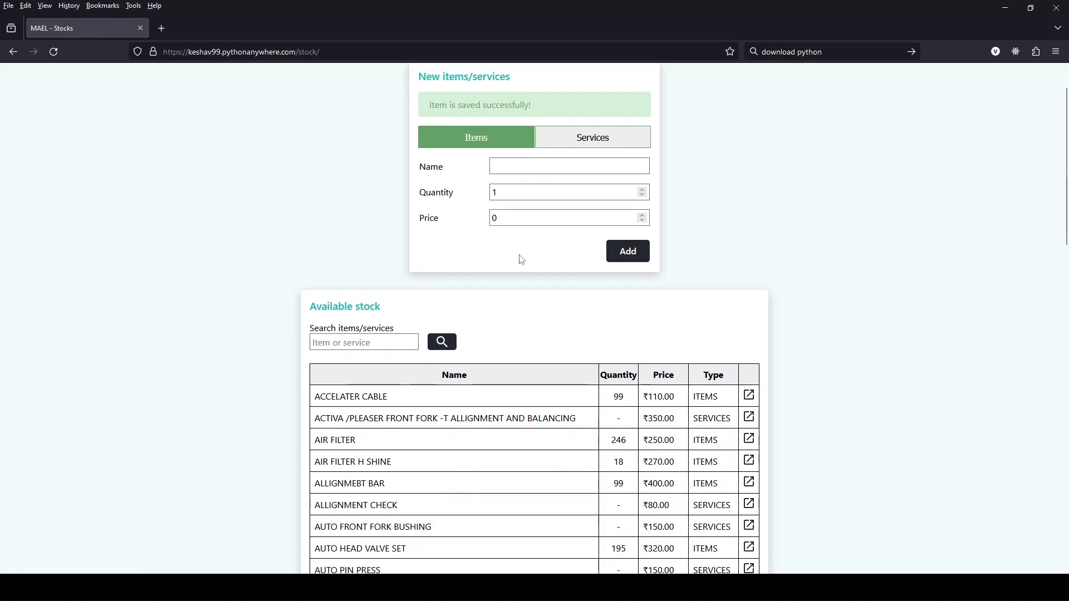
pyautogui.moveTo(427, 105); pyautogui.dragTo(520, 102)
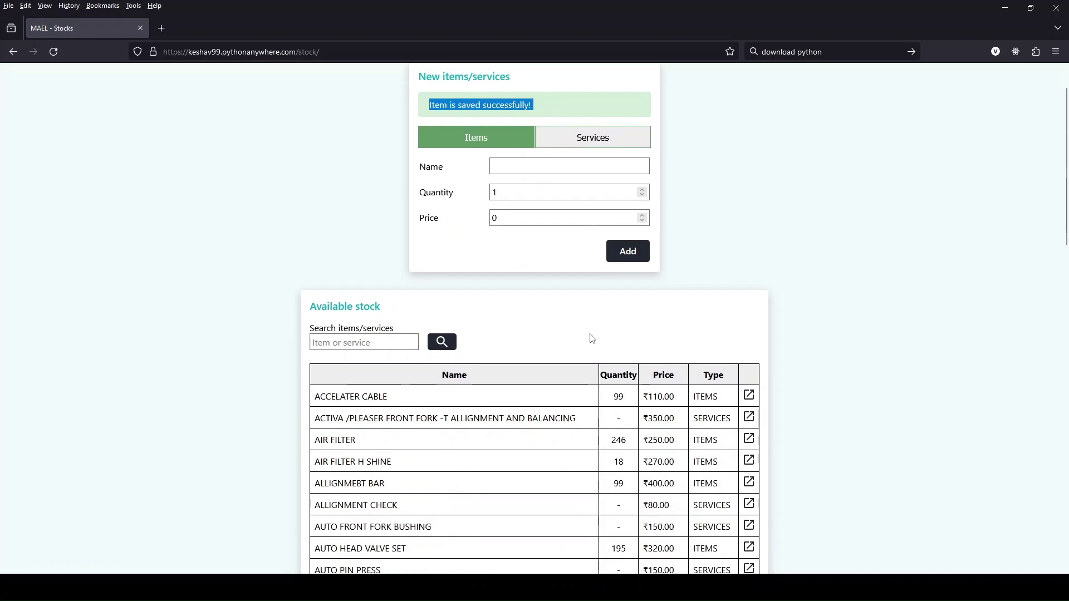
pyautogui.scroll(1, 557, 362)
pyautogui.click(358, 399)
pyautogui.write('N')
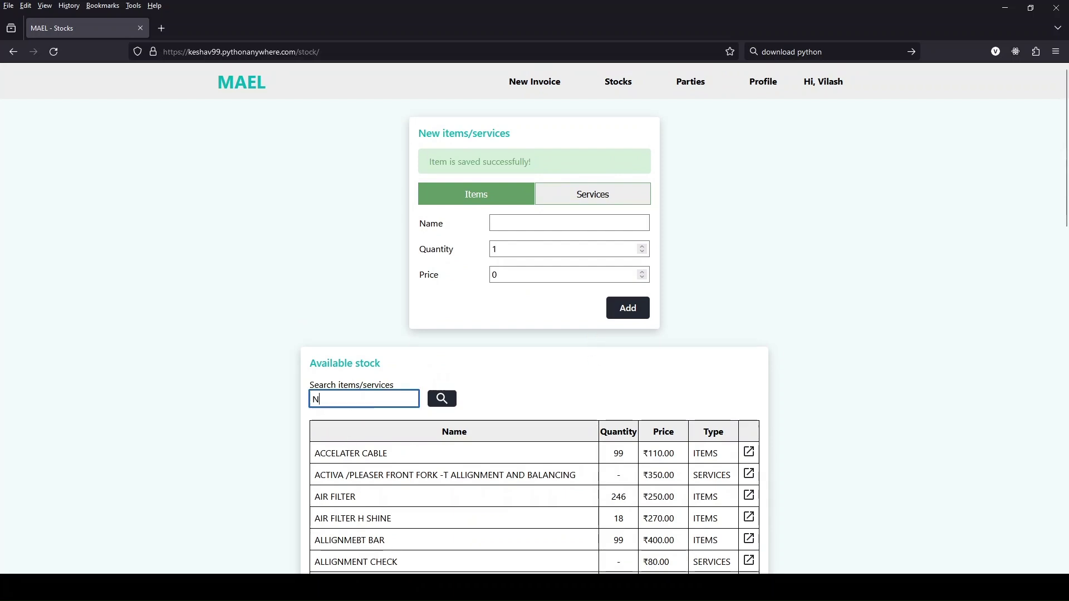
pyautogui.write('ew')
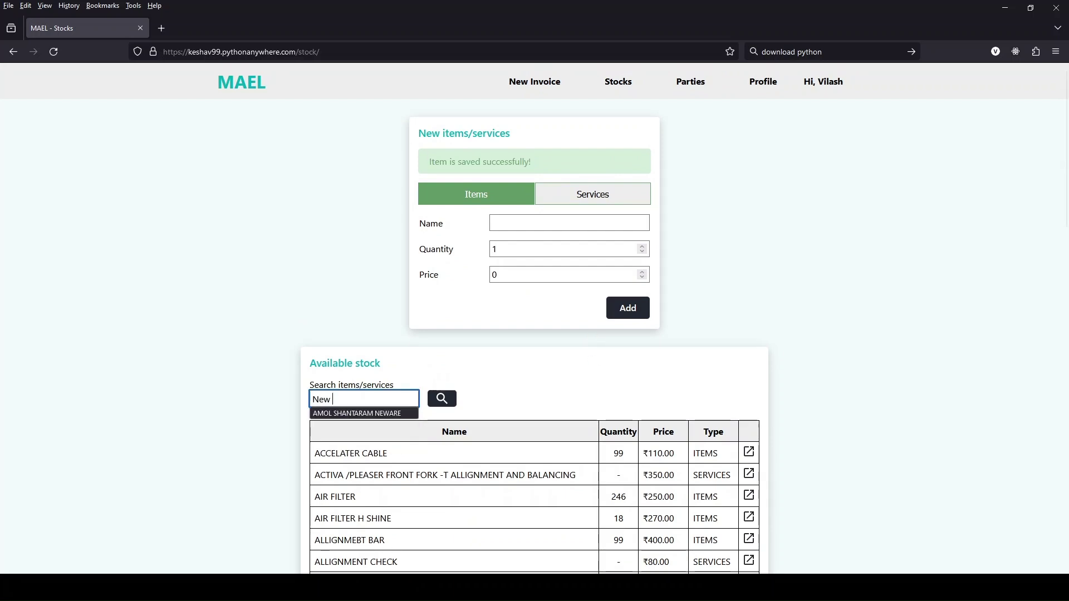
pyautogui.click(442, 399)
pyautogui.click(454, 401)
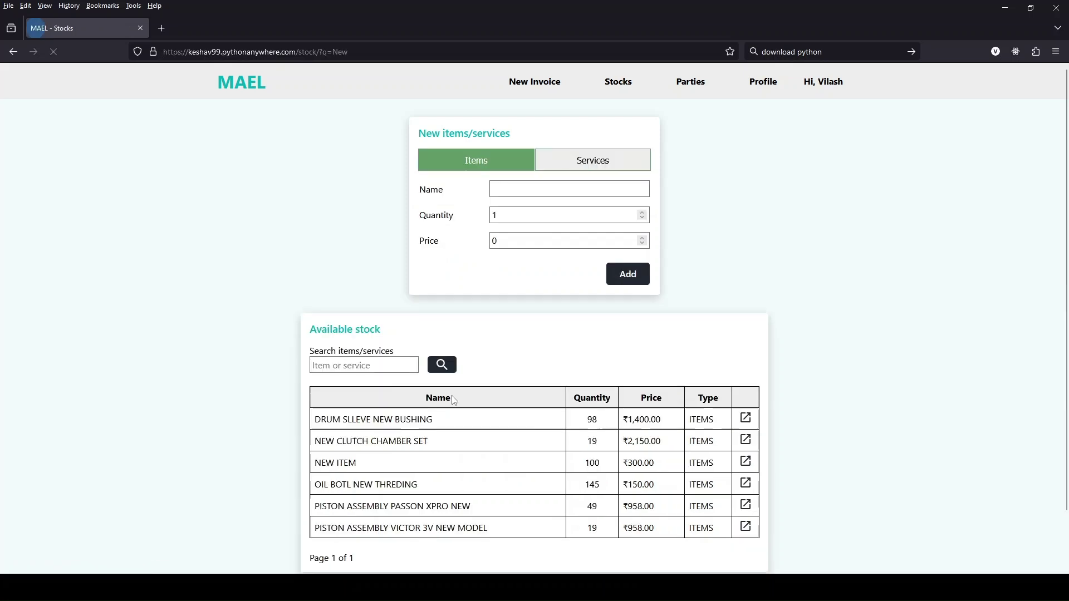
pyautogui.moveTo(340, 463); pyautogui.dragTo(732, 466)
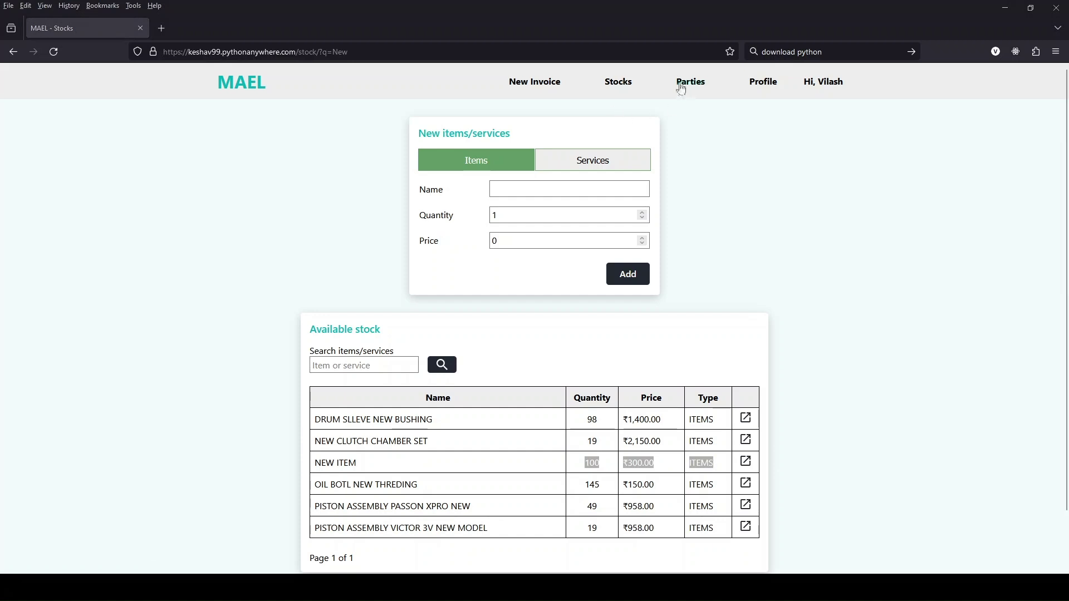
# Add a service named New Services with a price of 250.
pyautogui.click(617, 172)
pyautogui.click(523, 193)
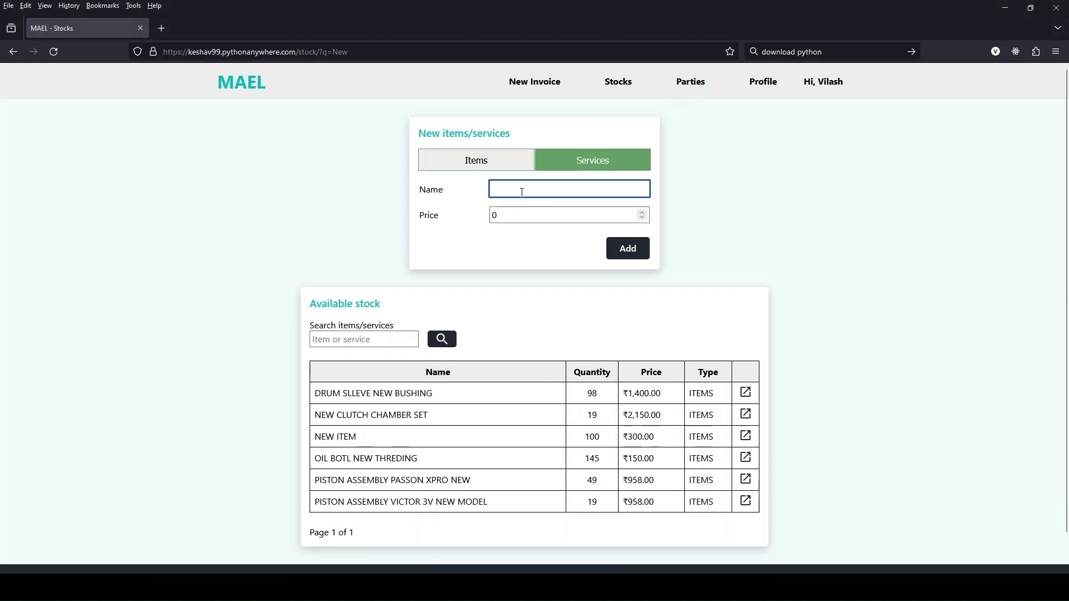
pyautogui.write('New S')
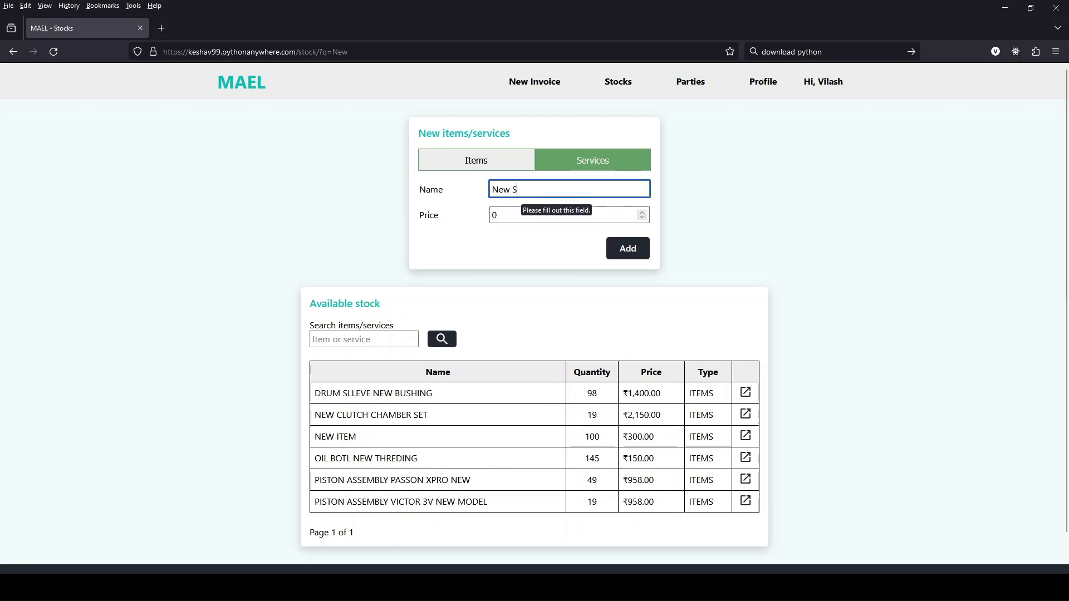
pyautogui.write('reri')
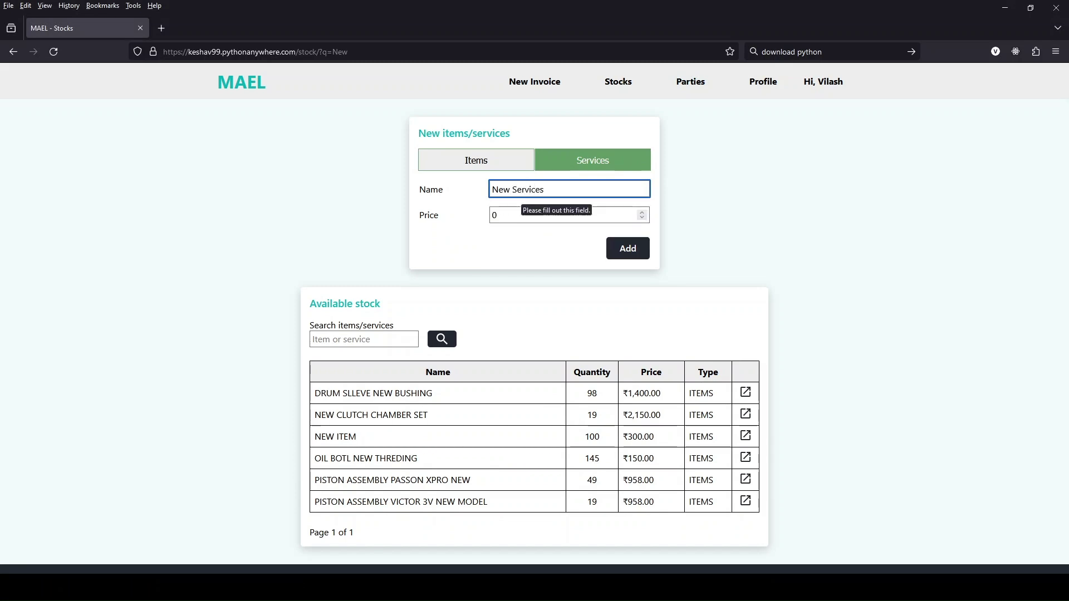
pyautogui.press('Tab')
pyautogui.write('250')
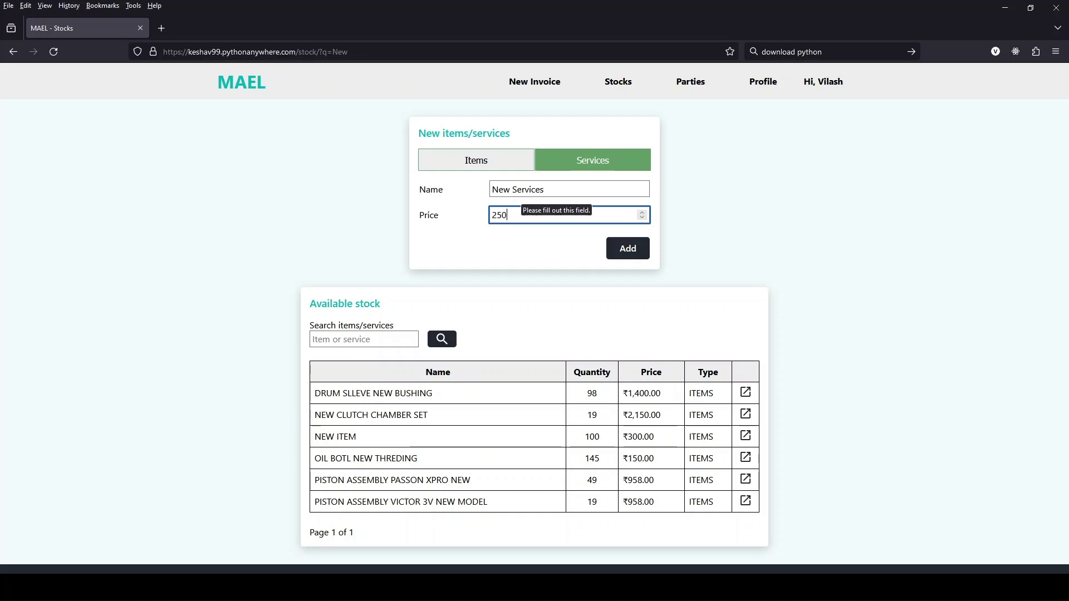
pyautogui.click(622, 255)
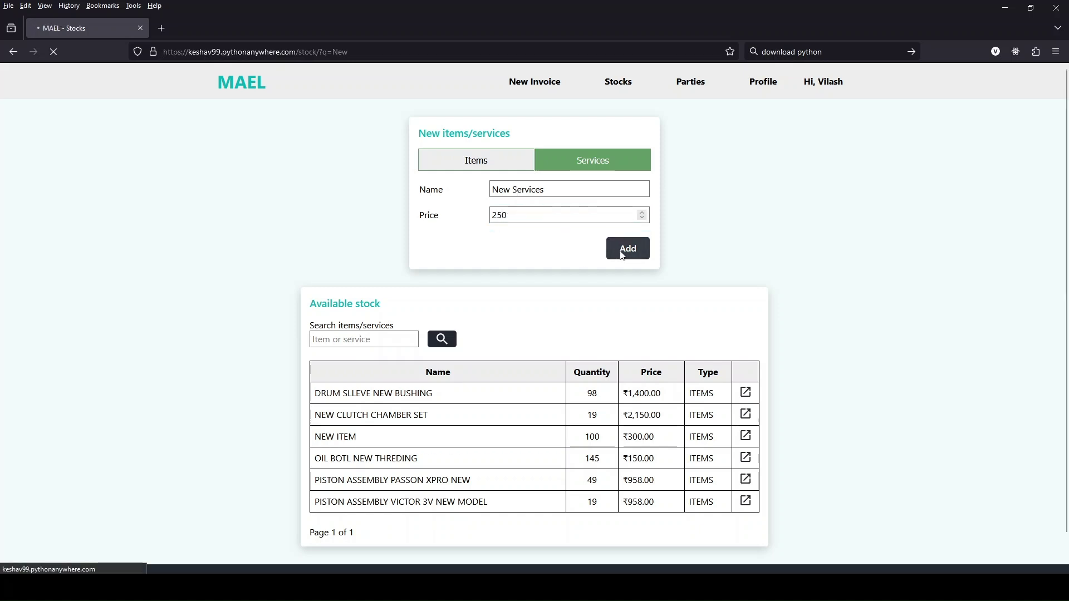
# Search the available stock for "New" to check the newly added service.
pyautogui.click(340, 400)
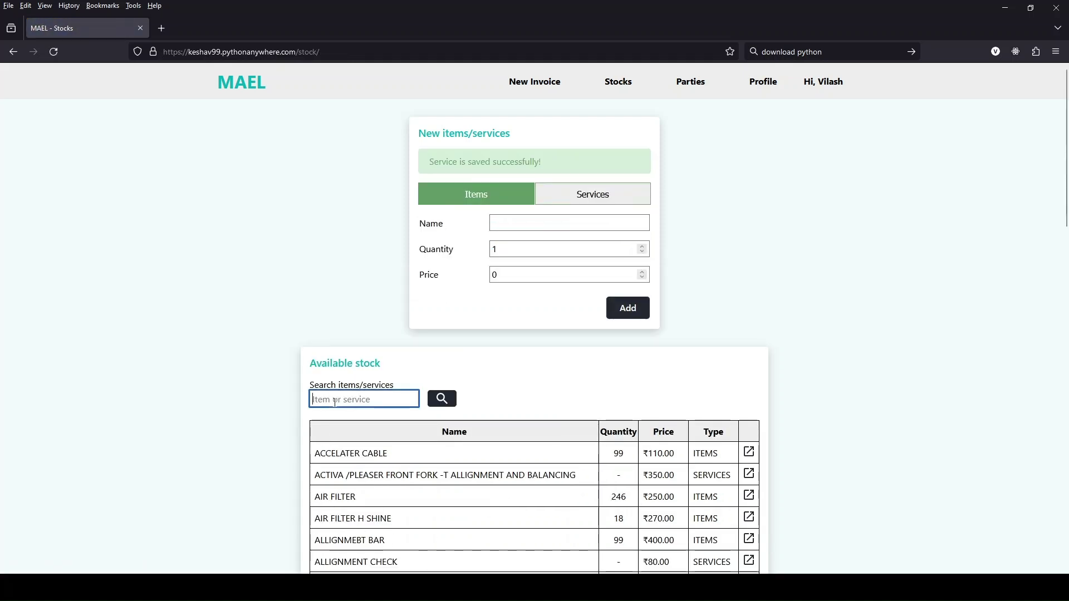
pyautogui.write('New')
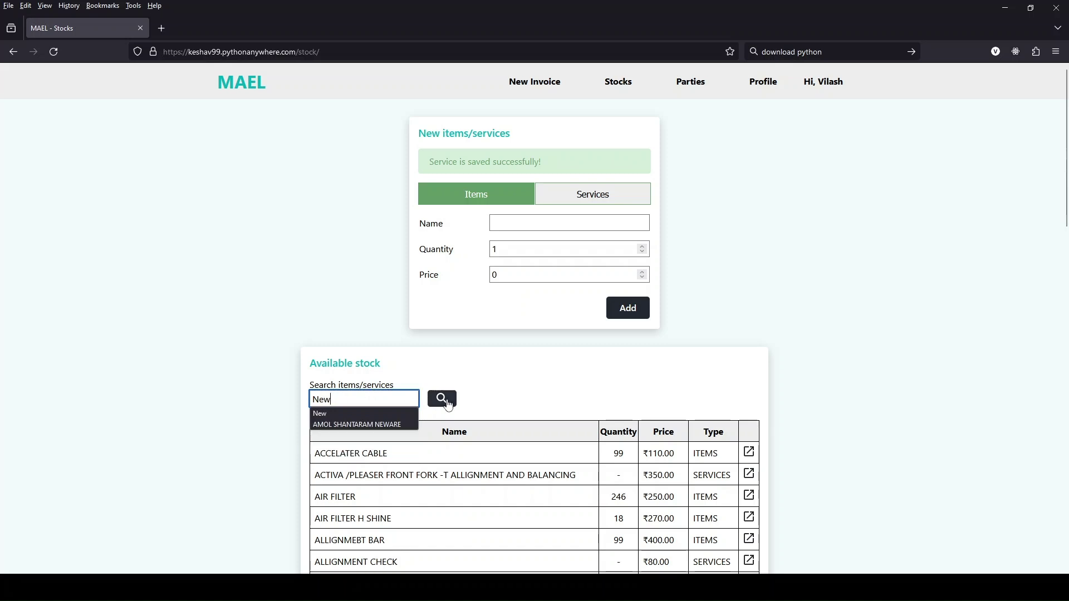
pyautogui.click(449, 405)
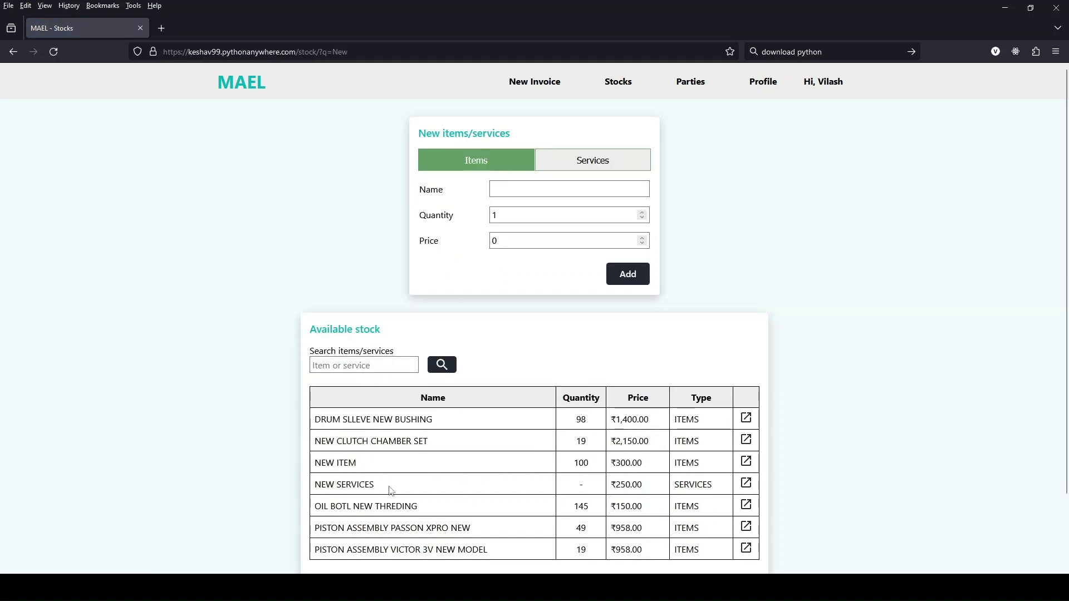
# Check the name, quantity, price and type of the NEW SERVICES entry in the stock results.
pyautogui.moveTo(391, 490); pyautogui.dragTo(285, 495)
pyautogui.click(579, 487)
pyautogui.moveTo(616, 485); pyautogui.dragTo(735, 489)
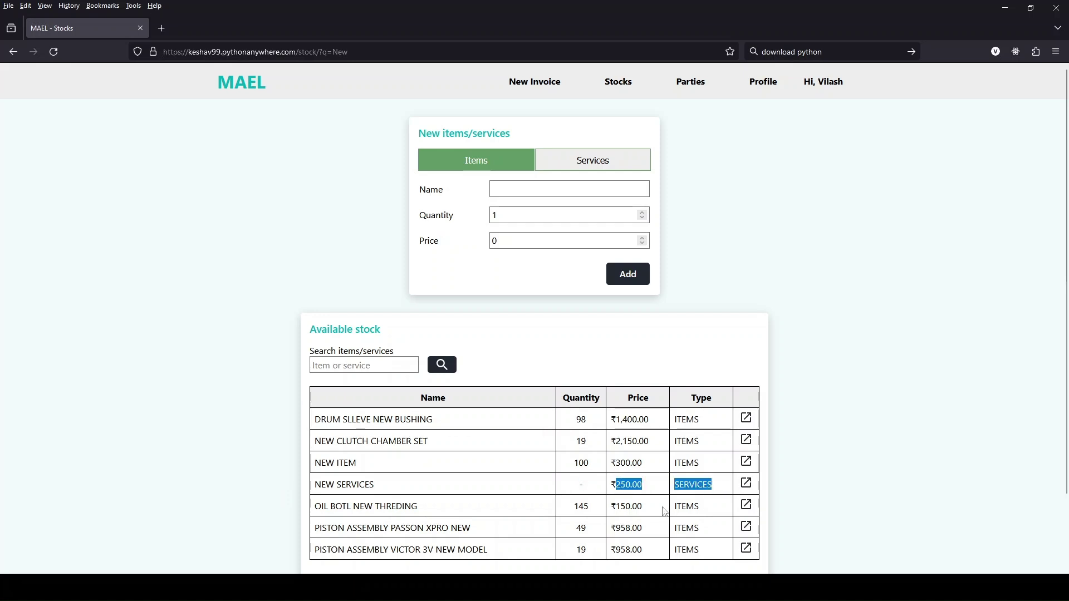
# Open the parties page and review the first party's name, total bill, phone and address.
pyautogui.click(699, 91)
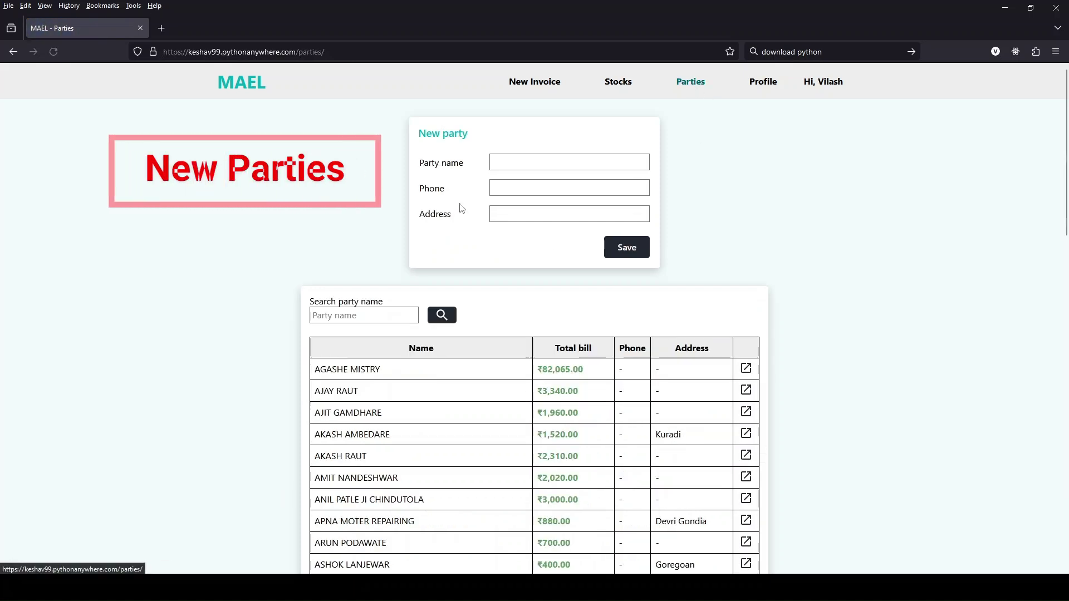
pyautogui.moveTo(310, 304); pyautogui.dragTo(404, 301)
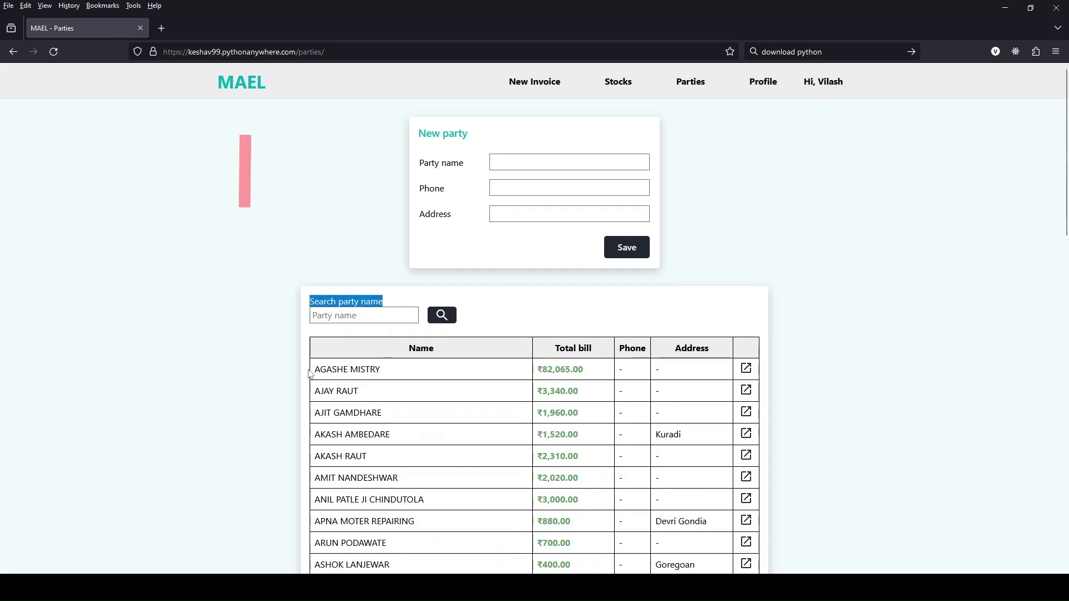
pyautogui.moveTo(311, 371); pyautogui.dragTo(391, 372)
pyautogui.click(591, 366)
pyautogui.moveTo(591, 370); pyautogui.dragTo(537, 373)
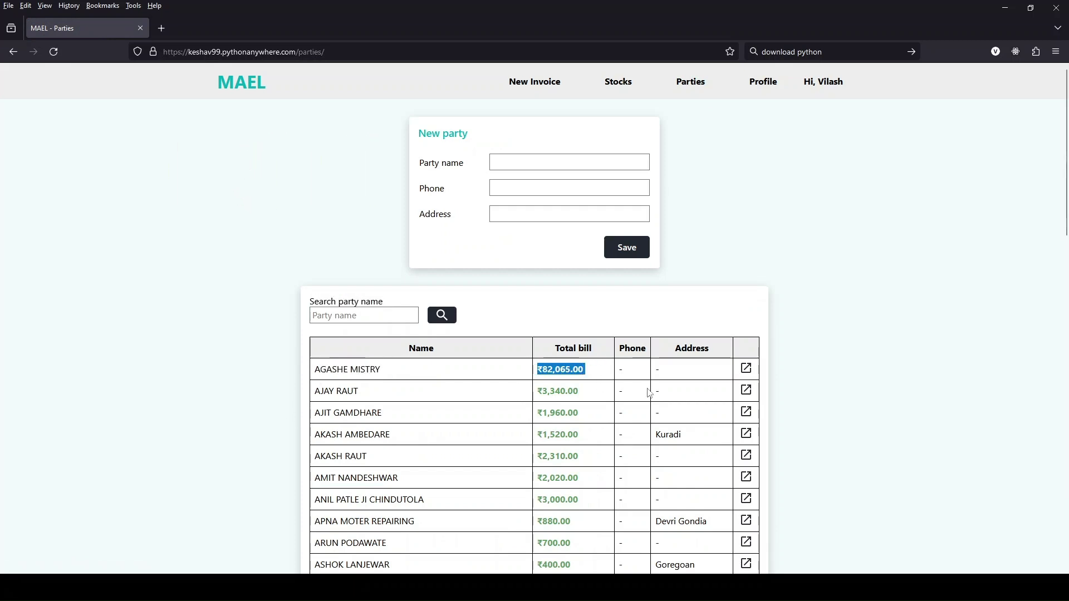
pyautogui.click(635, 377)
pyautogui.doubleClick(672, 374)
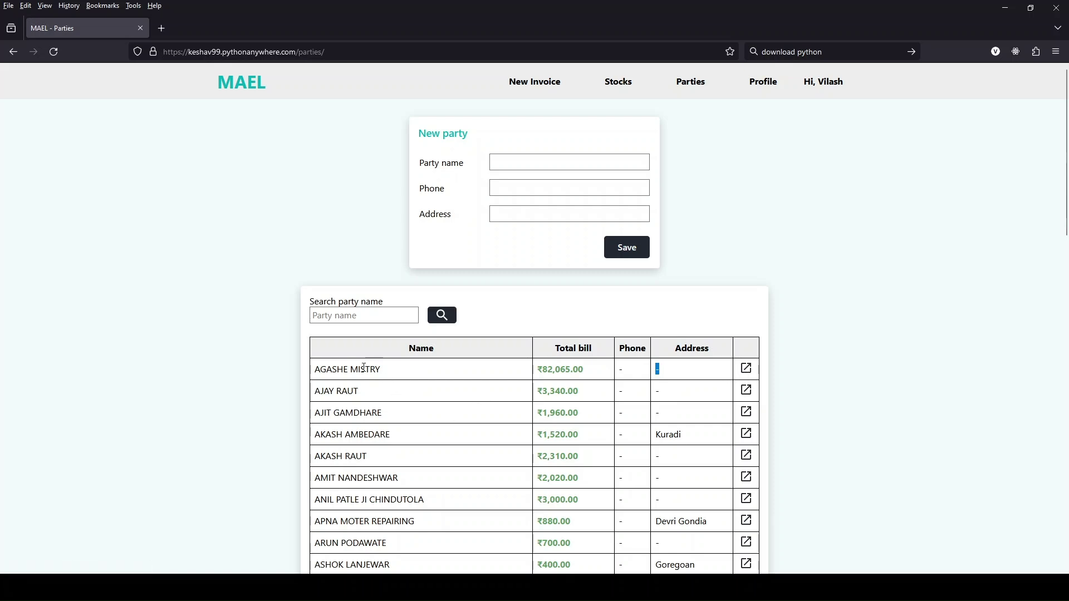
# Search the party list for the second word of the first listed party's name and look through the matching parties.
pyautogui.click(343, 317)
pyautogui.write('mistry')
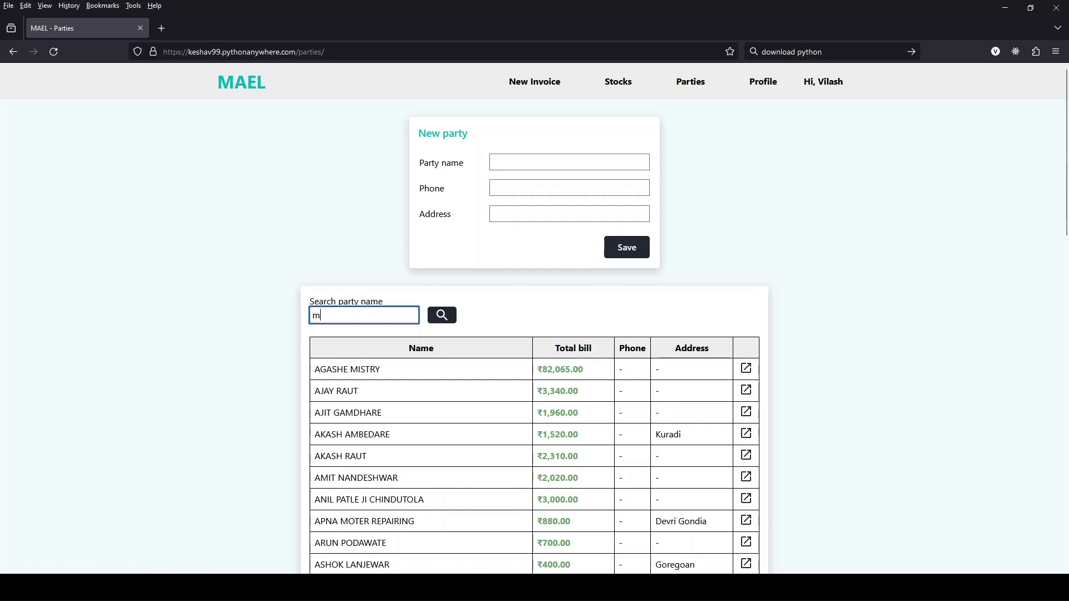
pyautogui.click(443, 315)
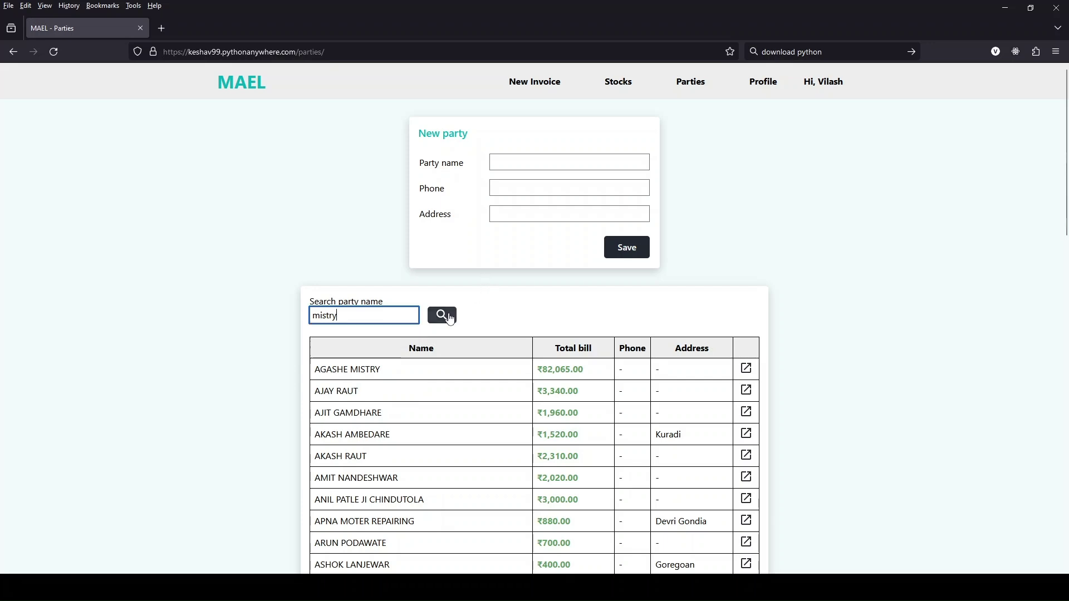
pyautogui.moveTo(383, 464); pyautogui.dragTo(357, 544)
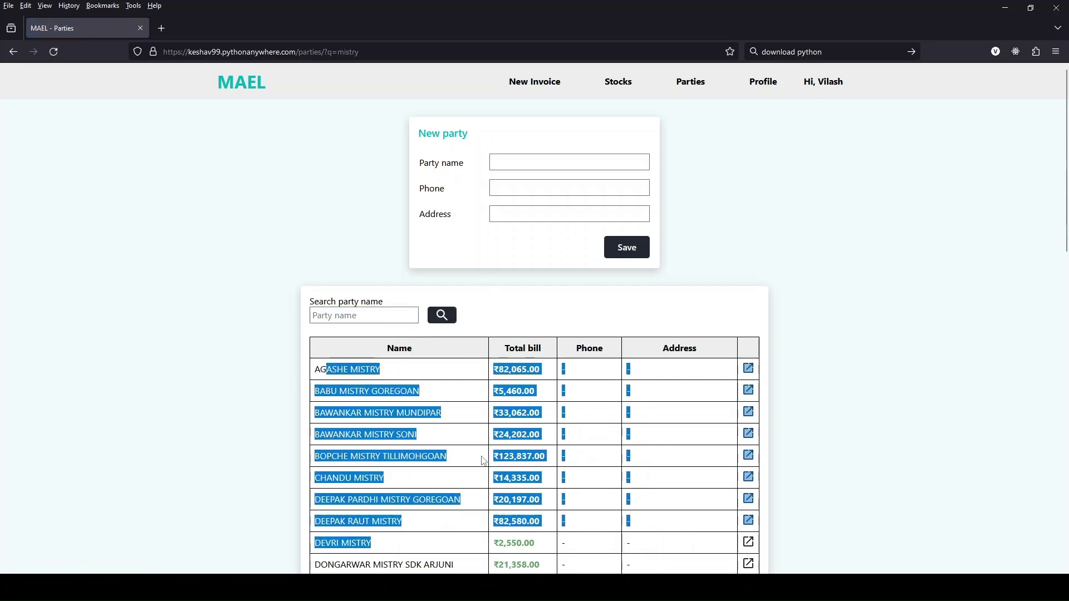
pyautogui.scroll(-15, 484, 462)
pyautogui.scroll(15, 484, 462)
# Save a new party named New Party Name, filling in a phone number and the placeholder address "Address".
pyautogui.click(500, 157)
pyautogui.write('New Pa')
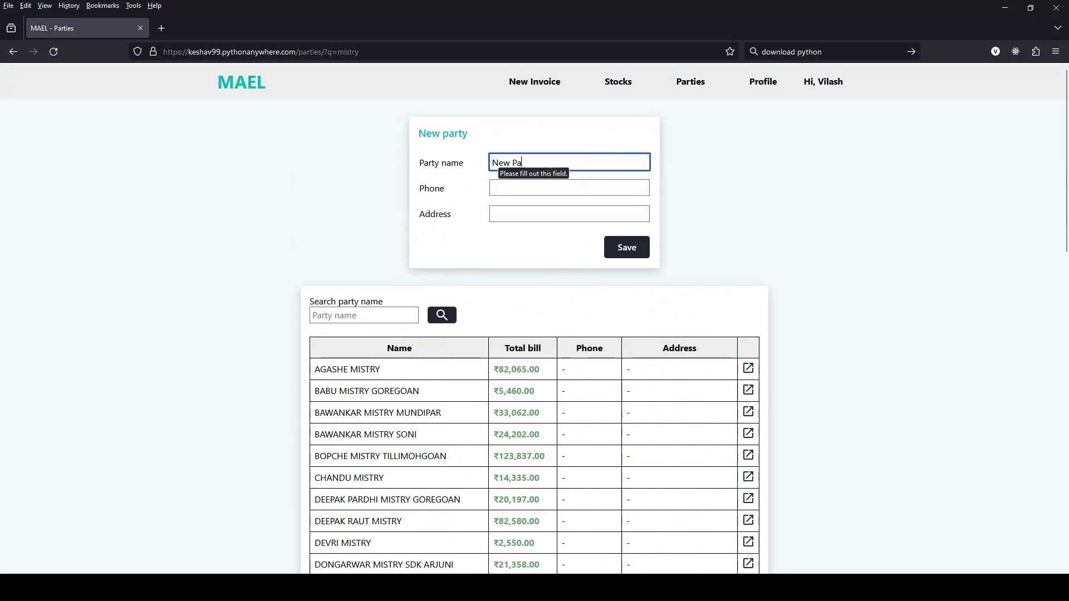
pyautogui.write('rty Name')
pyautogui.press('Tab')
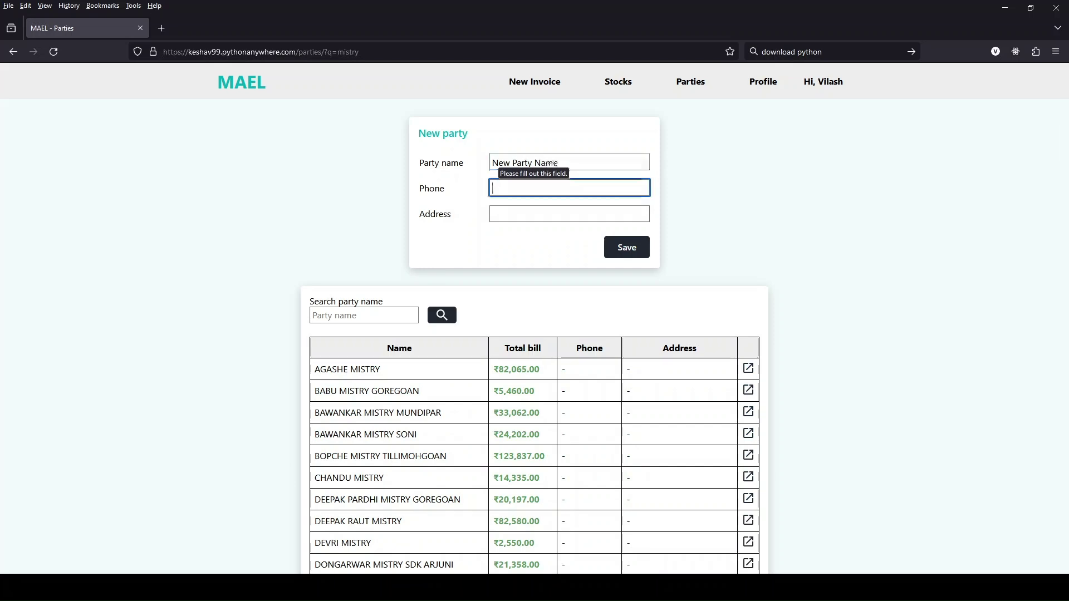
pyautogui.write('187')
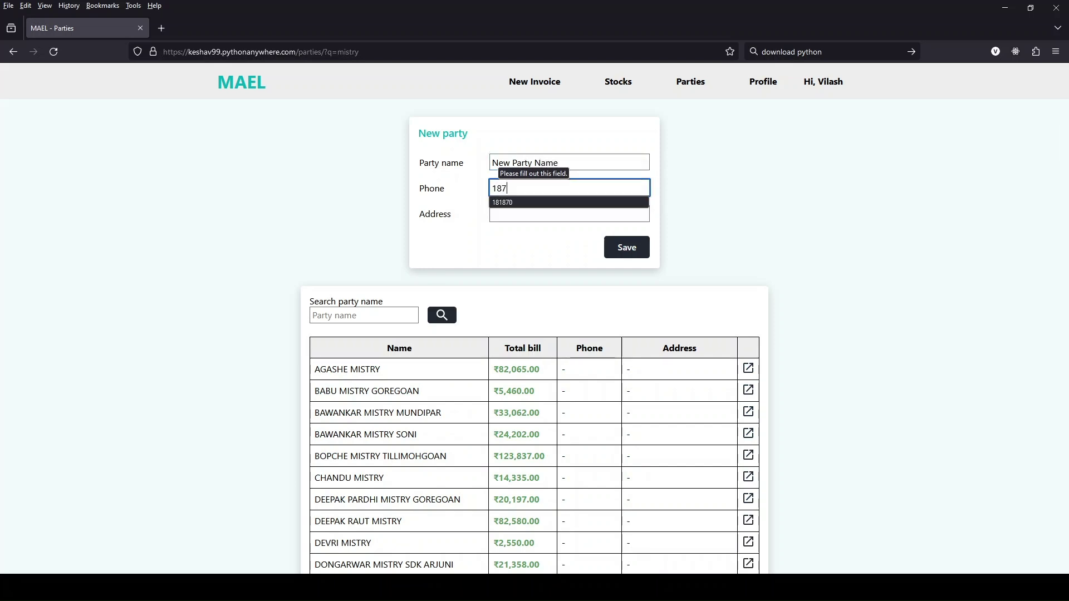
pyautogui.write('197159')
pyautogui.press('Tab')
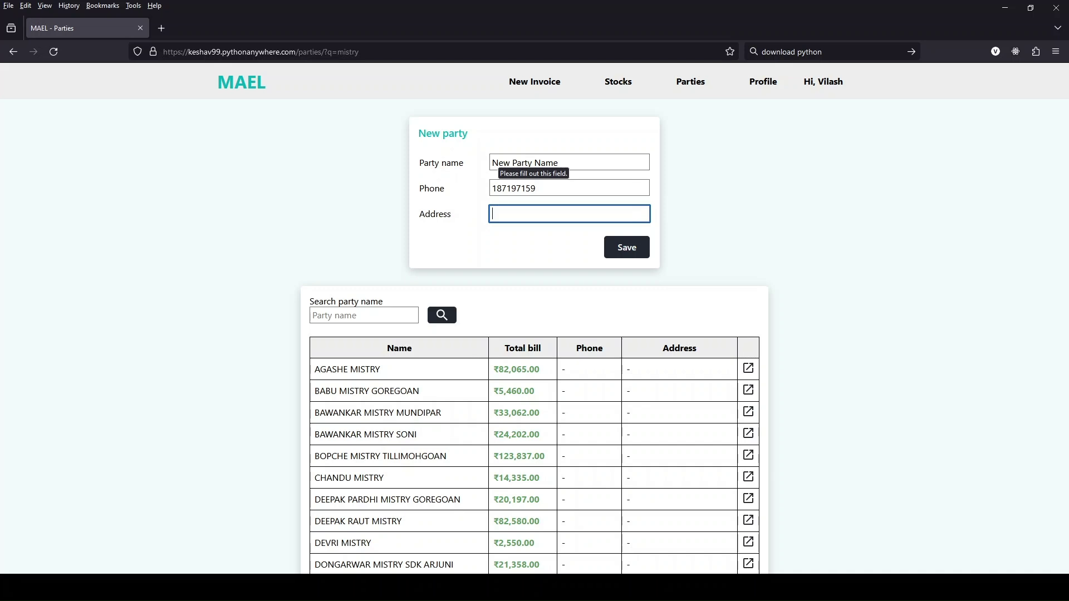
pyautogui.write('Address')
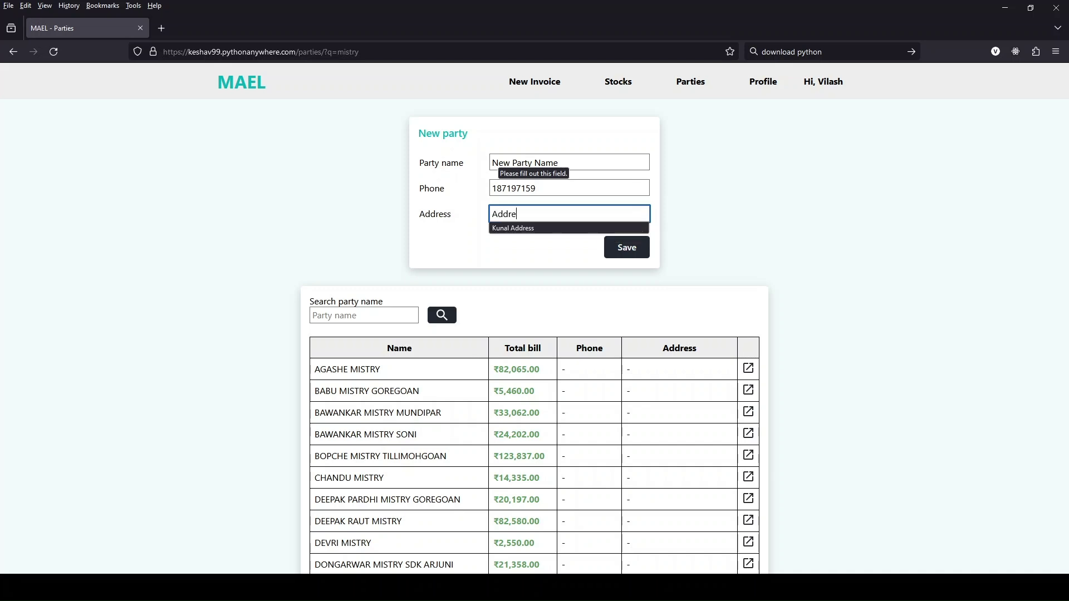
pyautogui.click(616, 252)
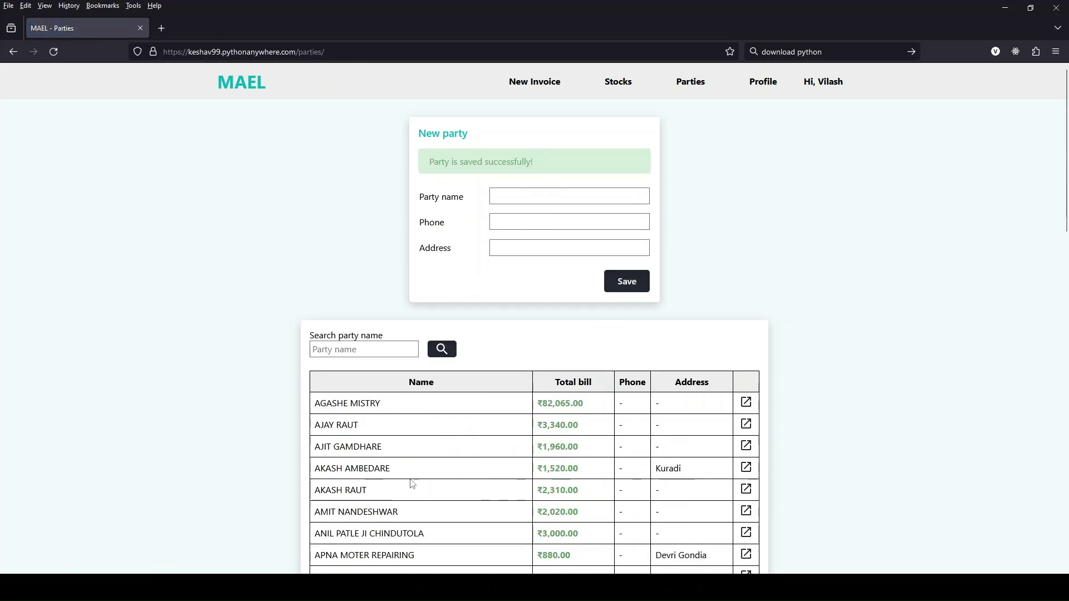
# Search the parties for "New" and check the new party's name, total bill, phone and address.
pyautogui.click(353, 351)
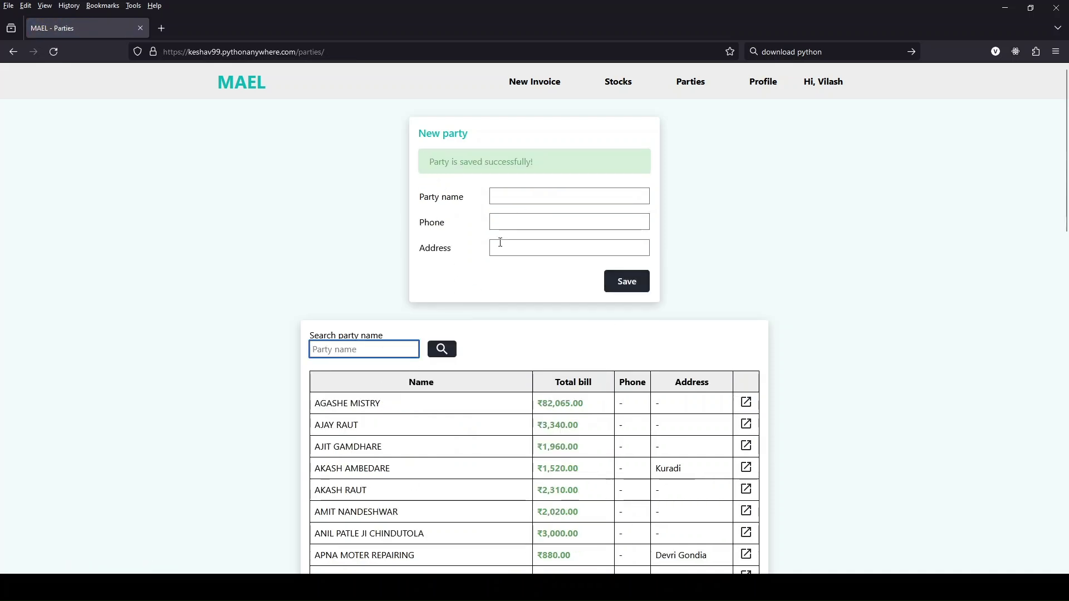
pyautogui.moveTo(546, 160); pyautogui.dragTo(418, 170)
pyautogui.click(353, 350)
pyautogui.write('New')
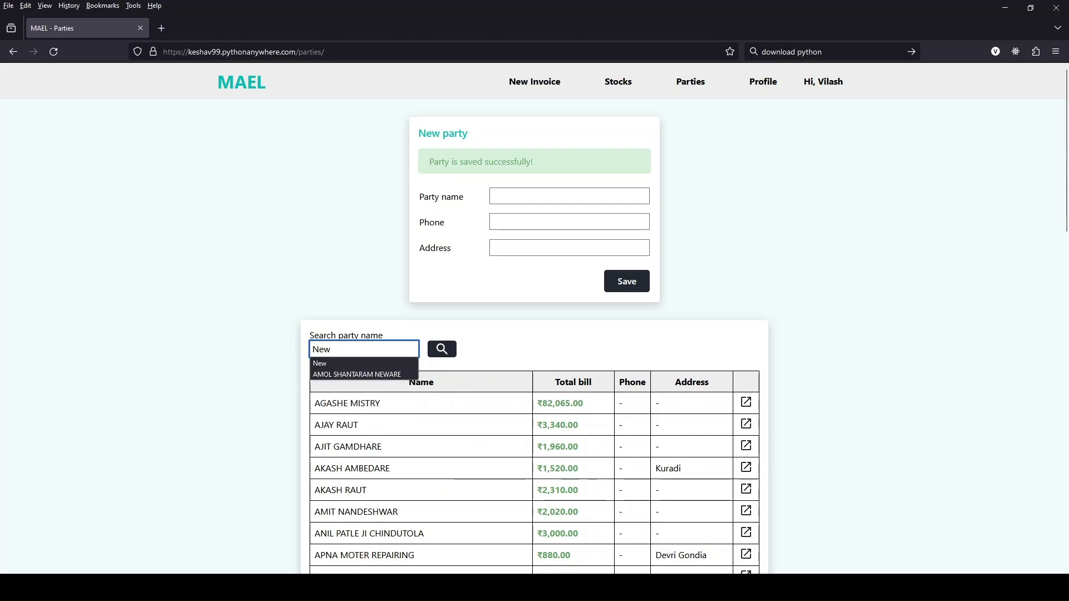
pyautogui.click(443, 351)
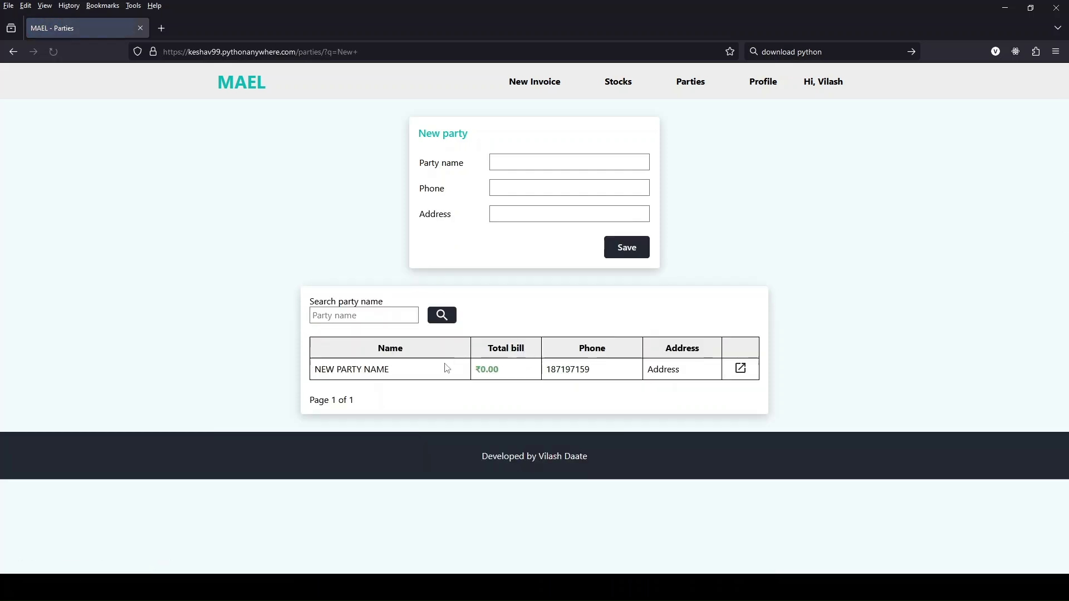
pyautogui.moveTo(405, 370); pyautogui.dragTo(307, 376)
pyautogui.moveTo(515, 376); pyautogui.dragTo(474, 372)
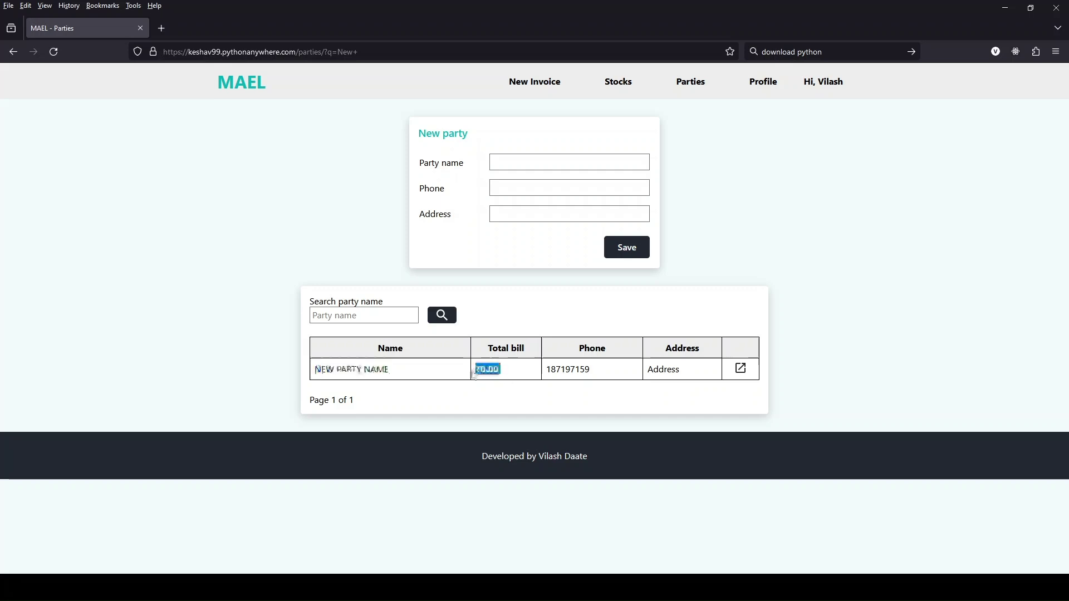
pyautogui.moveTo(616, 377); pyautogui.dragTo(551, 376)
pyautogui.moveTo(684, 377); pyautogui.dragTo(624, 378)
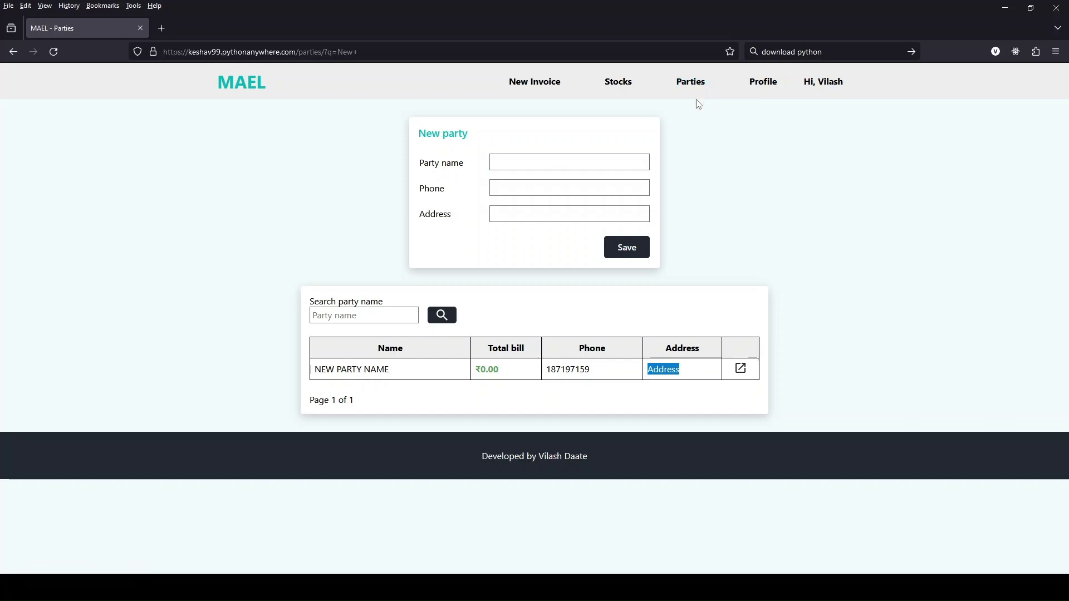
# Open the company profile and review its name, phone, address and registration number.
pyautogui.click(763, 84)
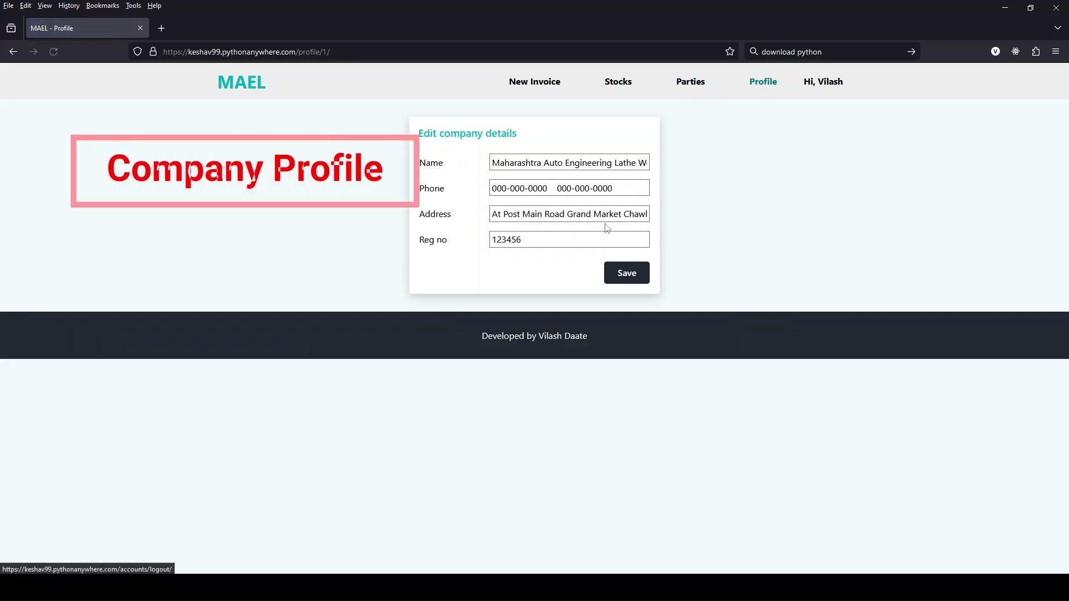
pyautogui.click(551, 188)
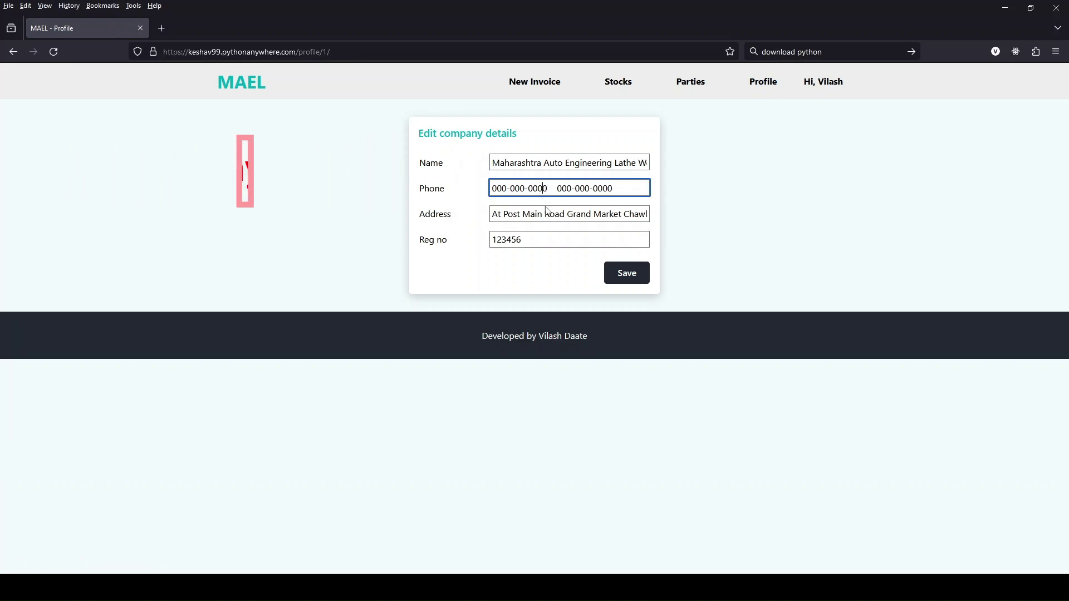
pyautogui.click(529, 214)
pyautogui.click(520, 240)
pyautogui.moveTo(506, 164); pyautogui.dragTo(661, 163)
pyautogui.click(621, 190)
pyautogui.click(545, 215)
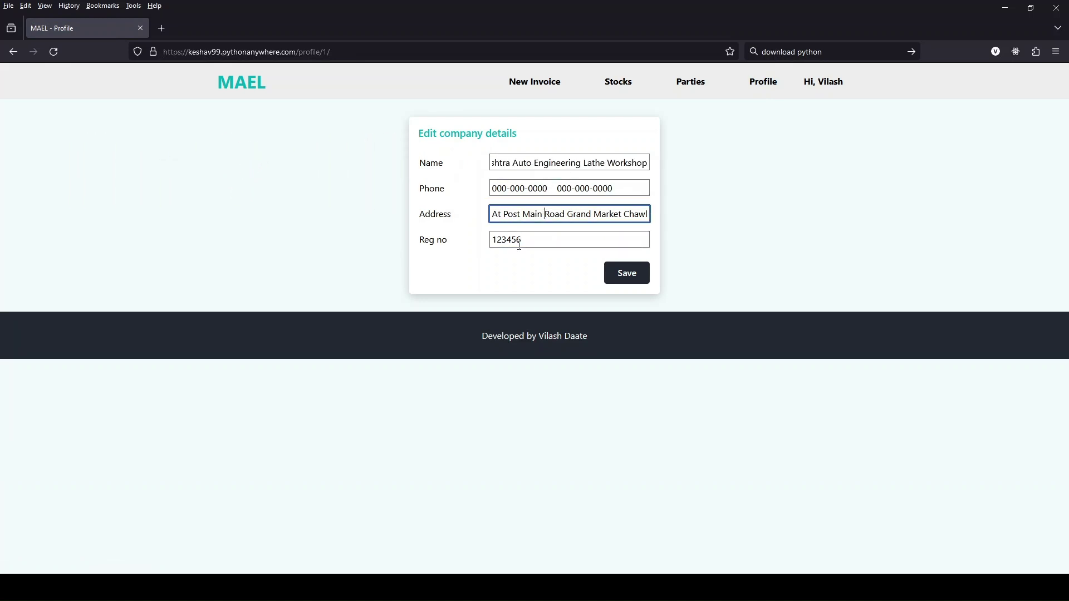
pyautogui.click(518, 243)
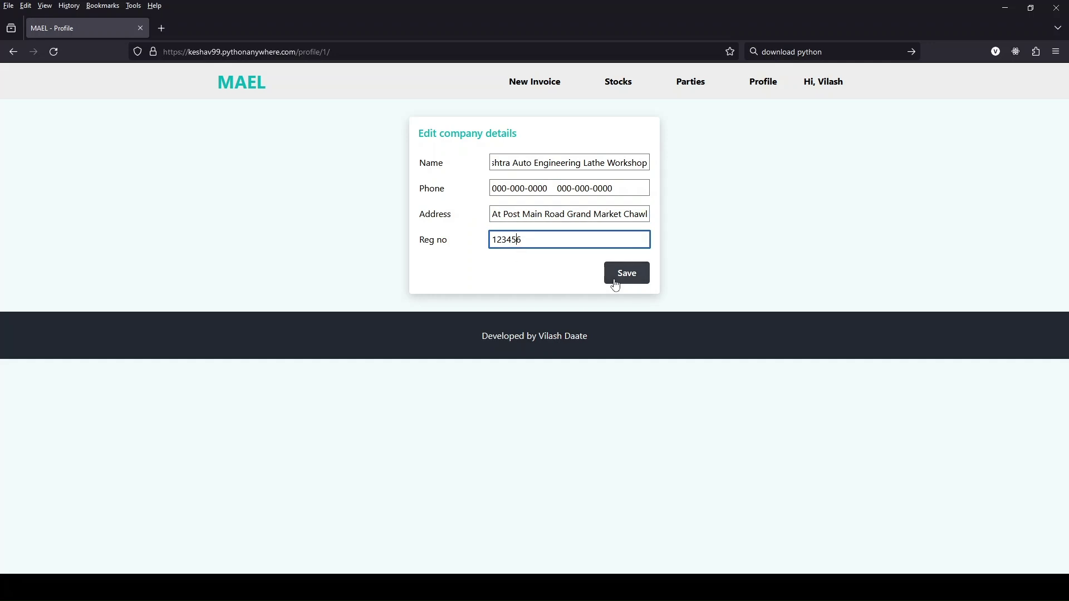
# Change the last digit of the company's second phone number to 1 and save the company details.
pyautogui.click(615, 190)
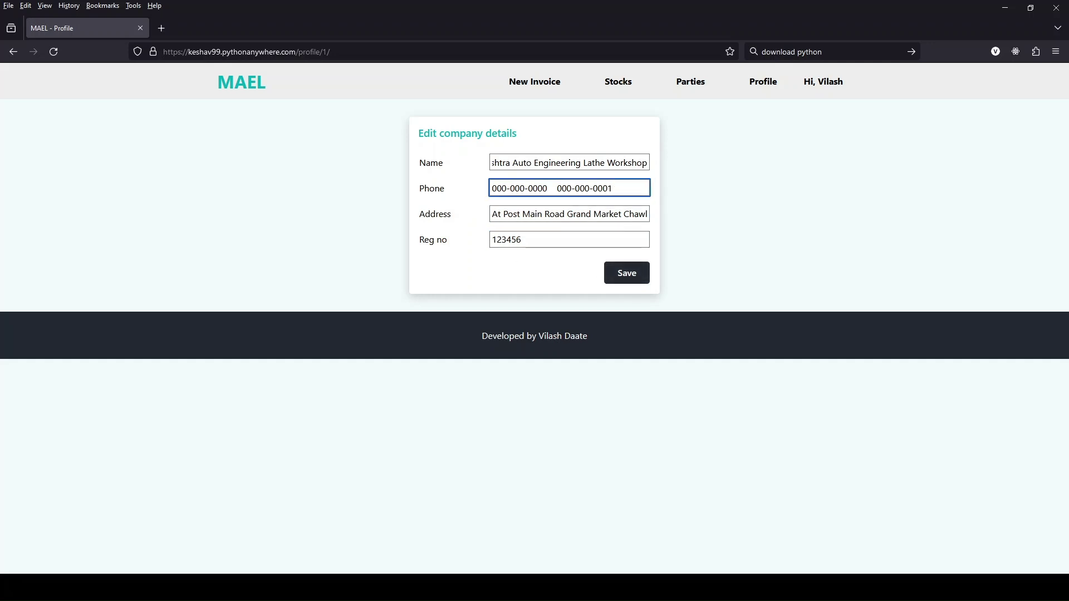
pyautogui.click(625, 274)
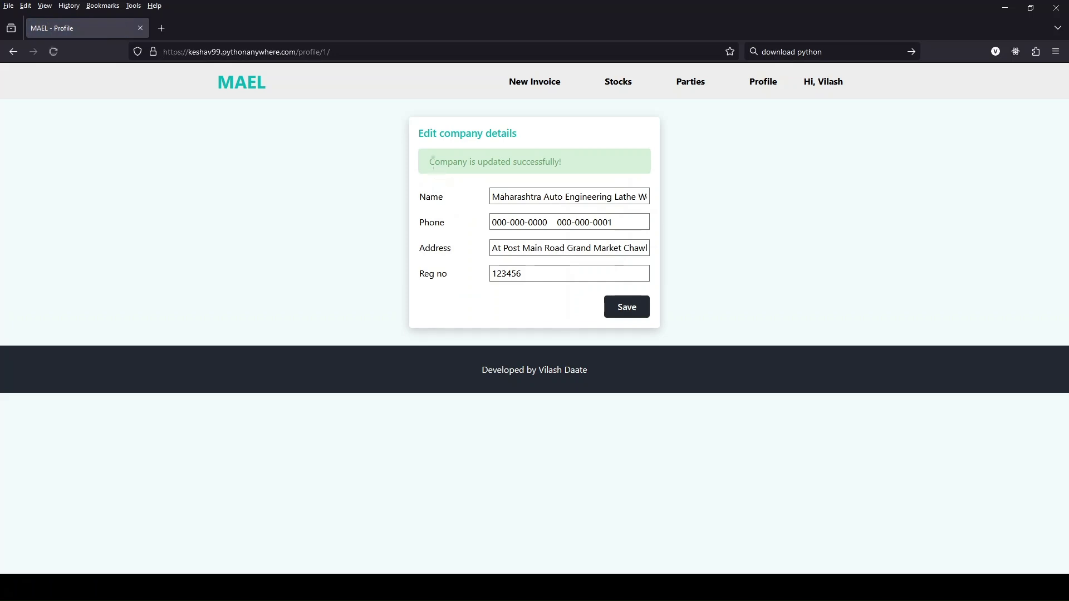
pyautogui.moveTo(433, 161); pyautogui.dragTo(572, 158)
pyautogui.click(596, 197)
pyautogui.moveTo(496, 196); pyautogui.dragTo(619, 197)
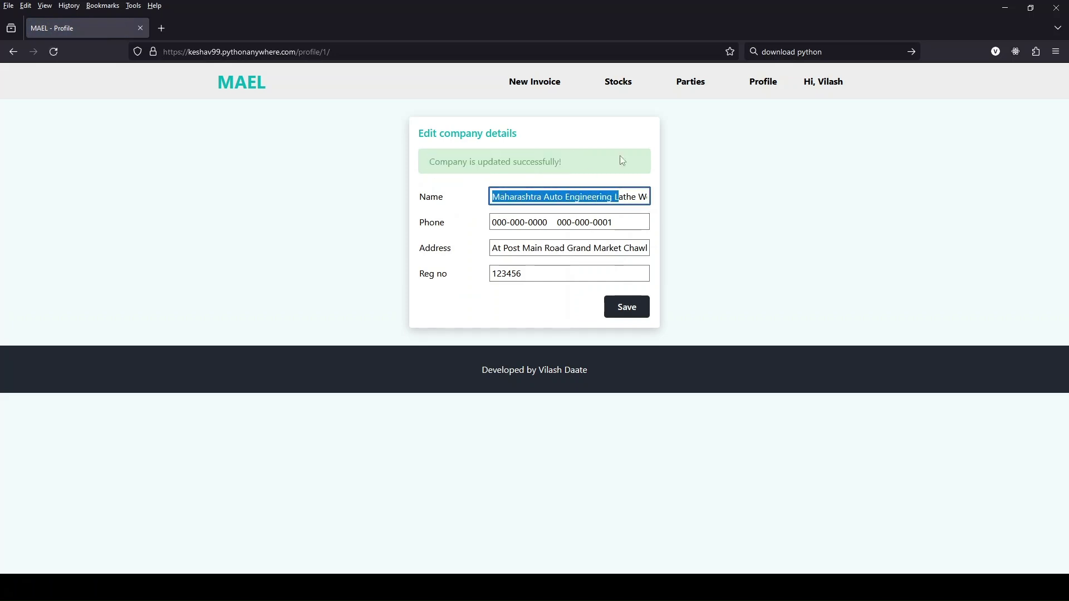
# Open the print version of the 10-03-2024 invoice from the invoice history to check its company details.
pyautogui.click(546, 85)
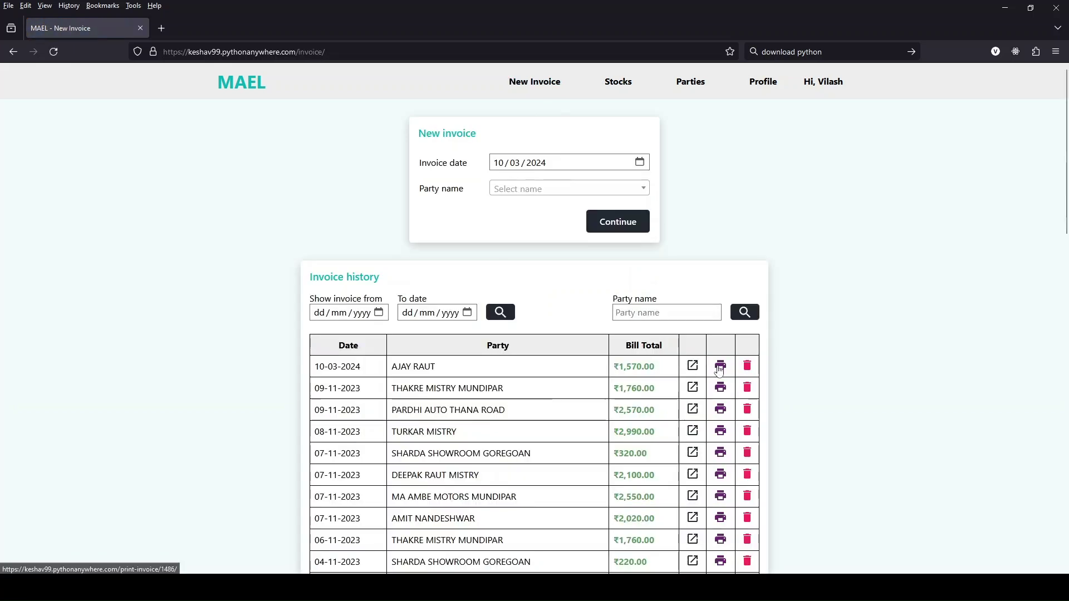
pyautogui.click(719, 367)
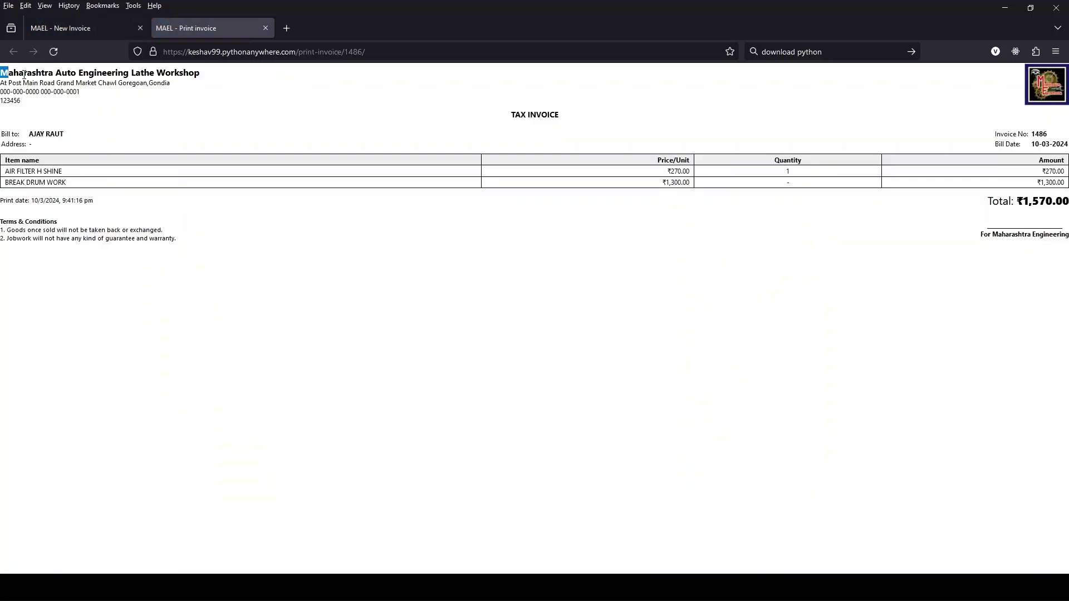